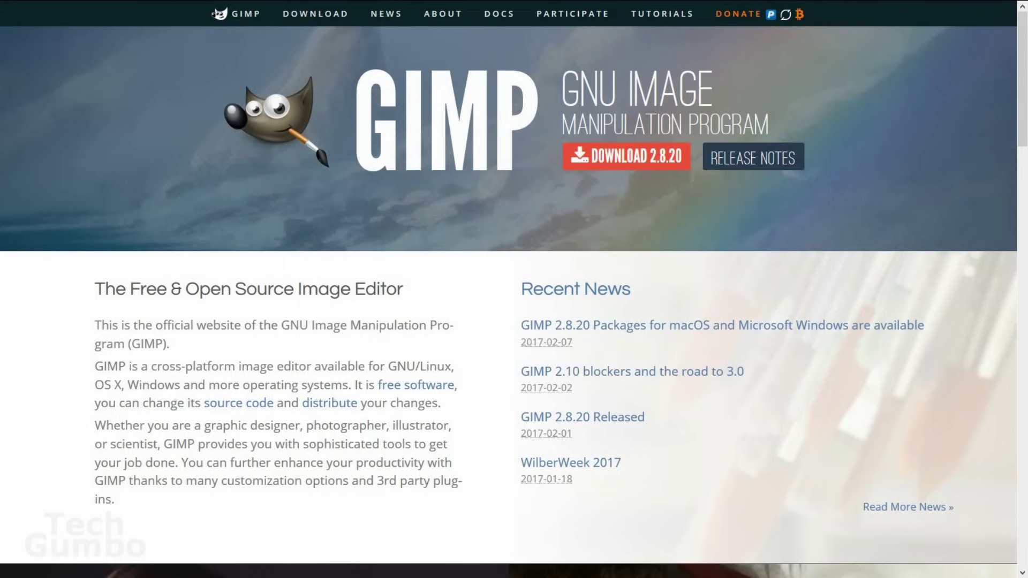
Go to the GIMP 2.8.20 download page and start the direct Windows installer download.
click(629, 157)
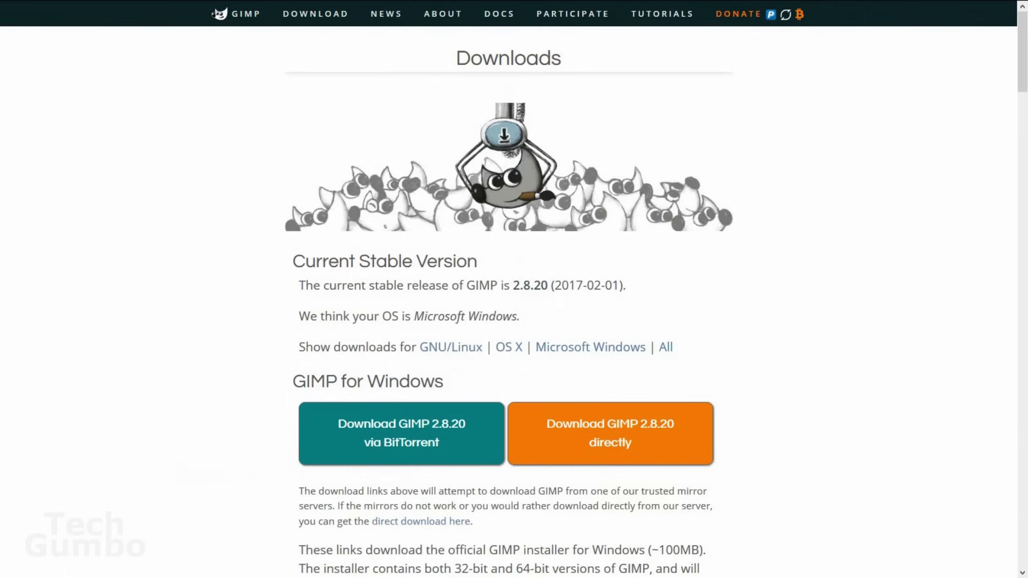
scroll(774, 324, down, 1)
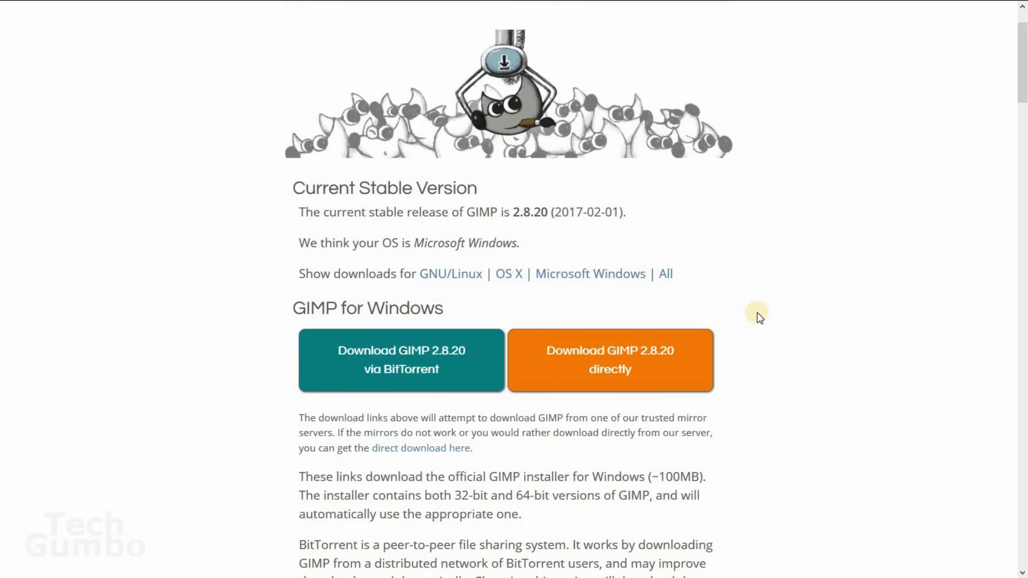
click(624, 369)
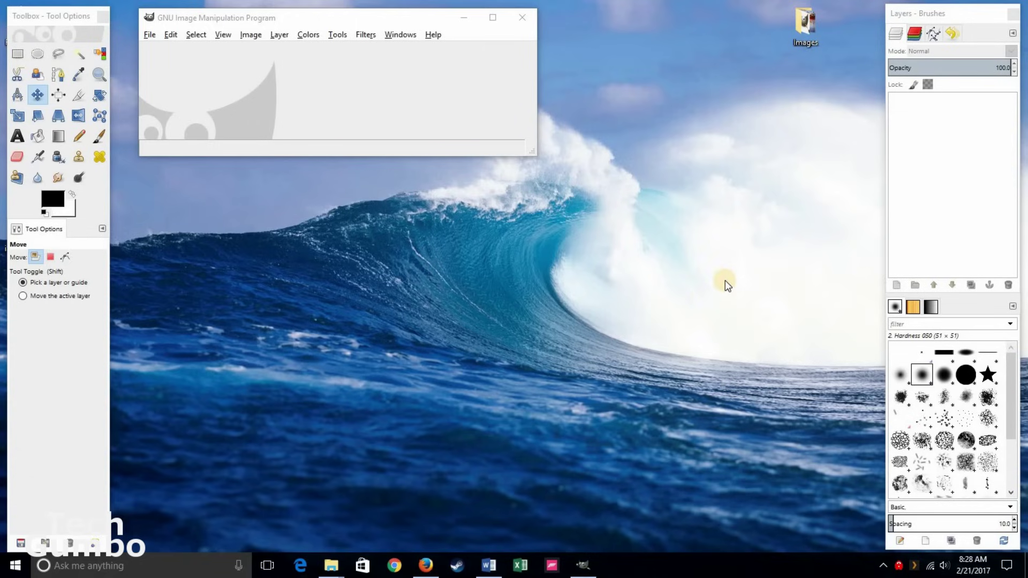
click(337, 35)
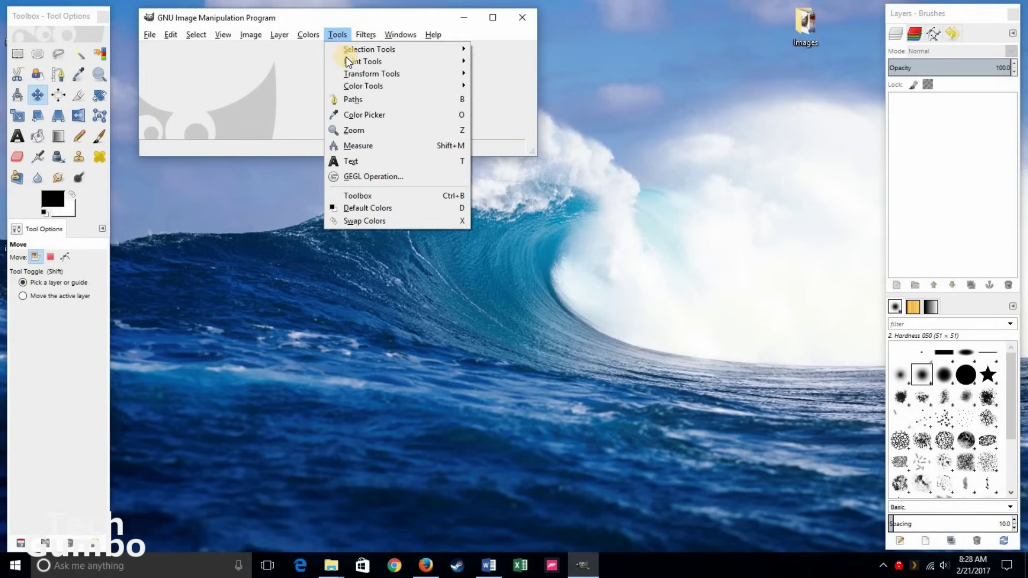
click(463, 343)
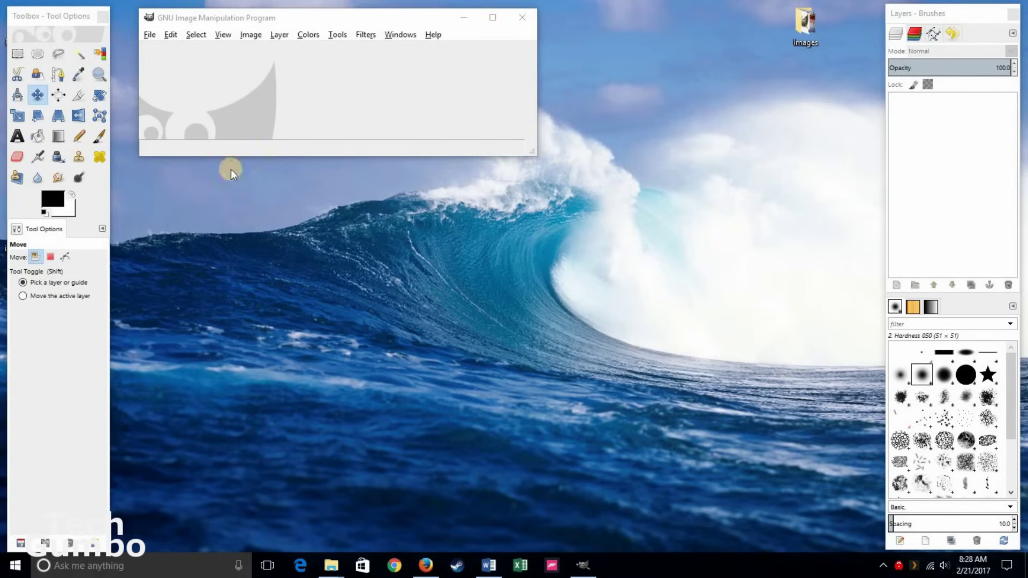
click(151, 33)
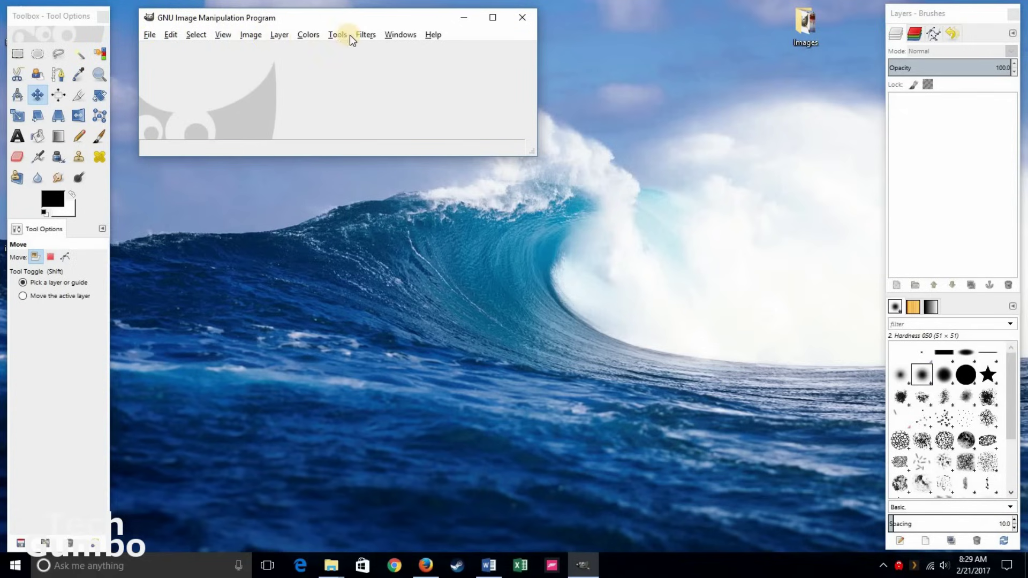
click(446, 259)
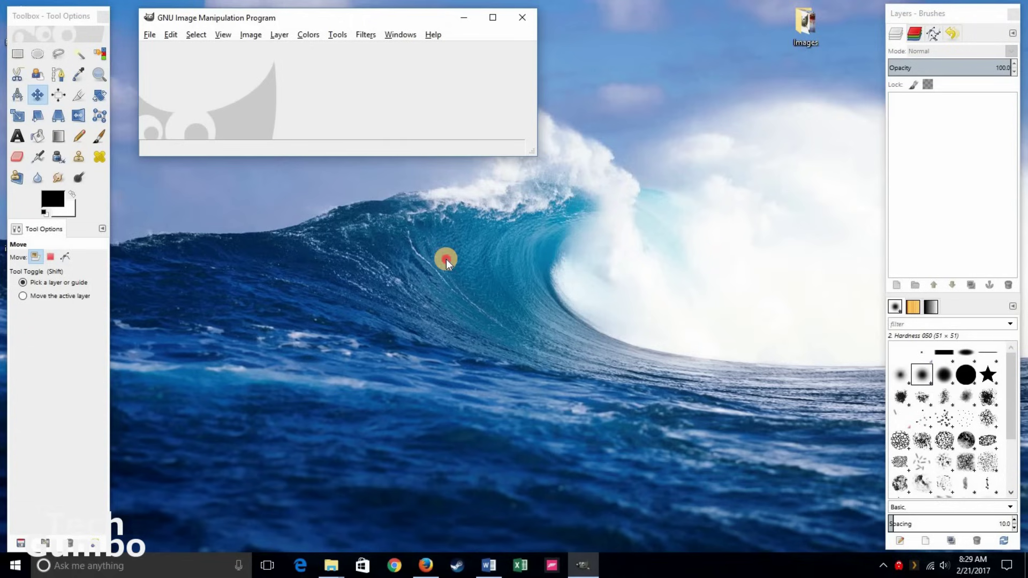
click(61, 15)
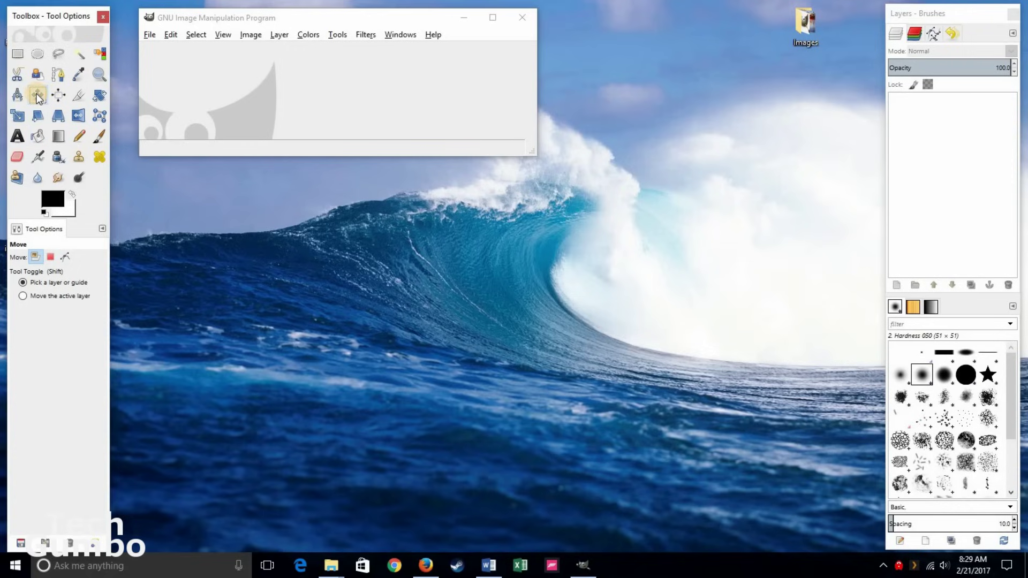
click(17, 135)
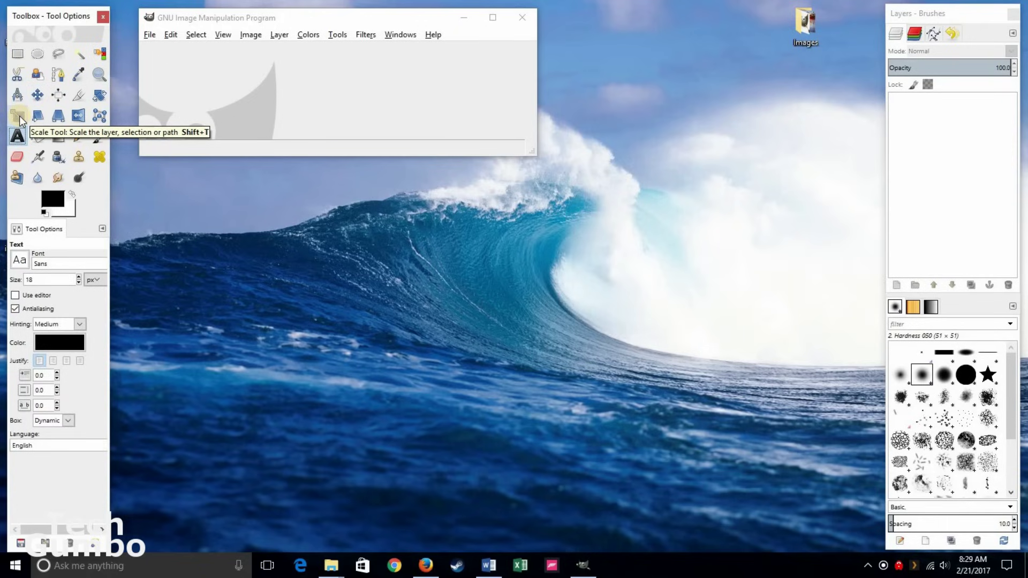
click(18, 117)
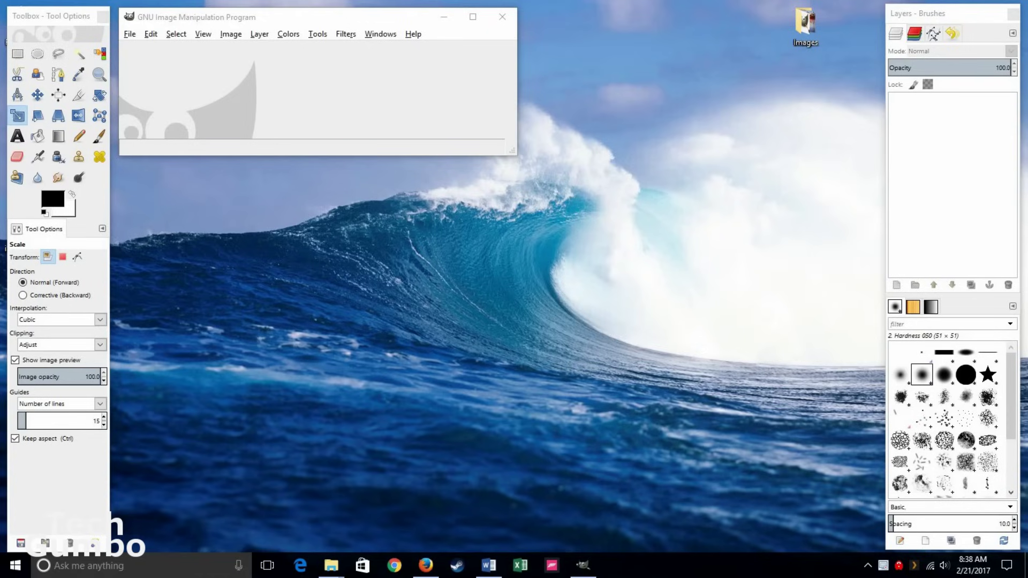
Create a 1600 × 900 px image, keeping Fill with Background color under Advanced Options.
click(130, 34)
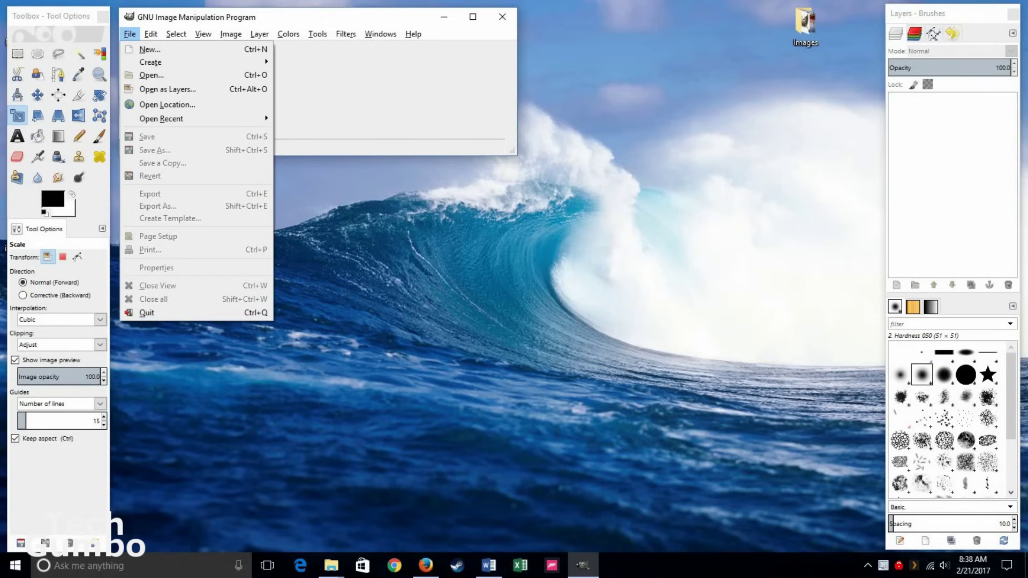
click(150, 49)
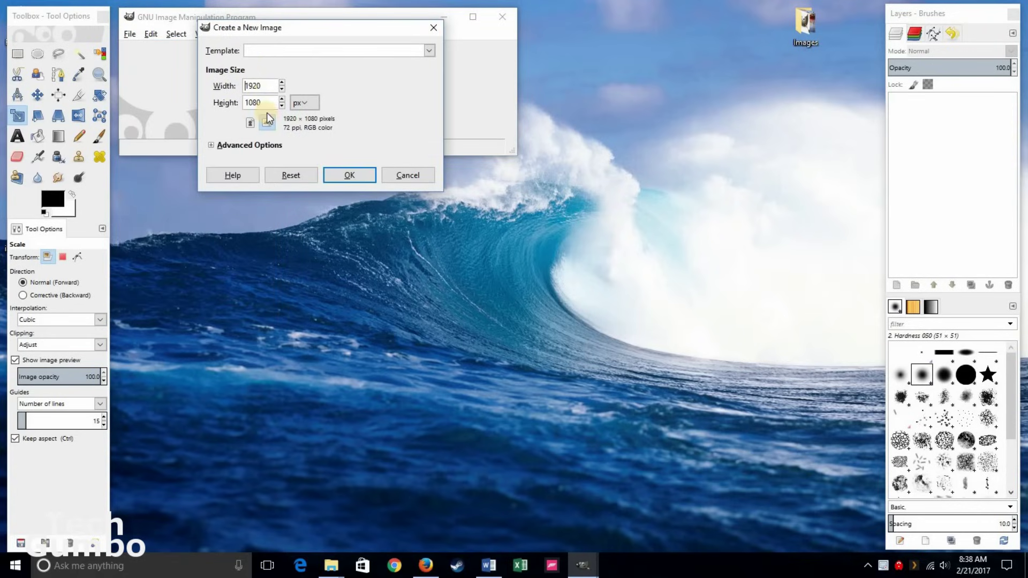
click(272, 86)
click(209, 145)
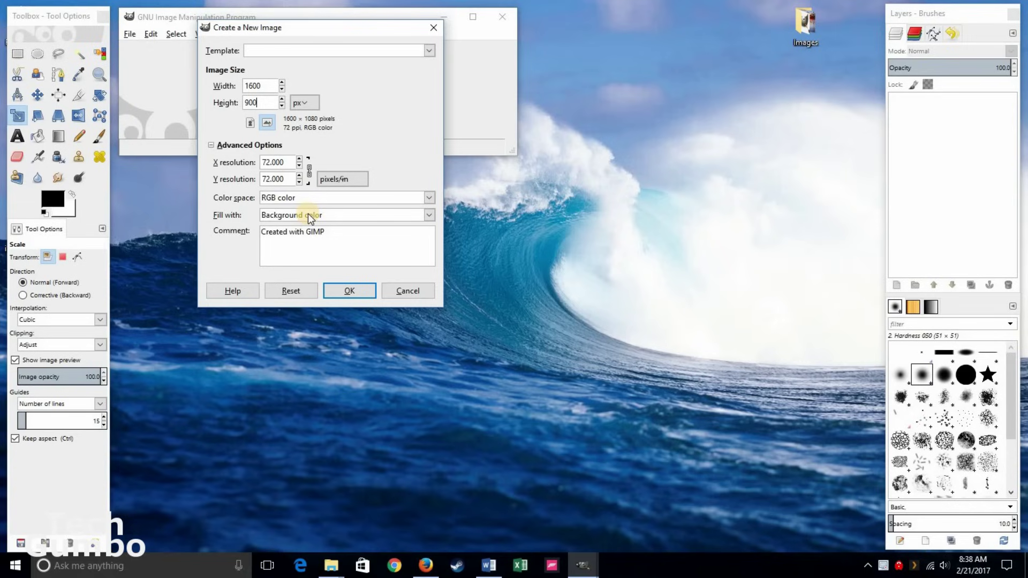
click(430, 215)
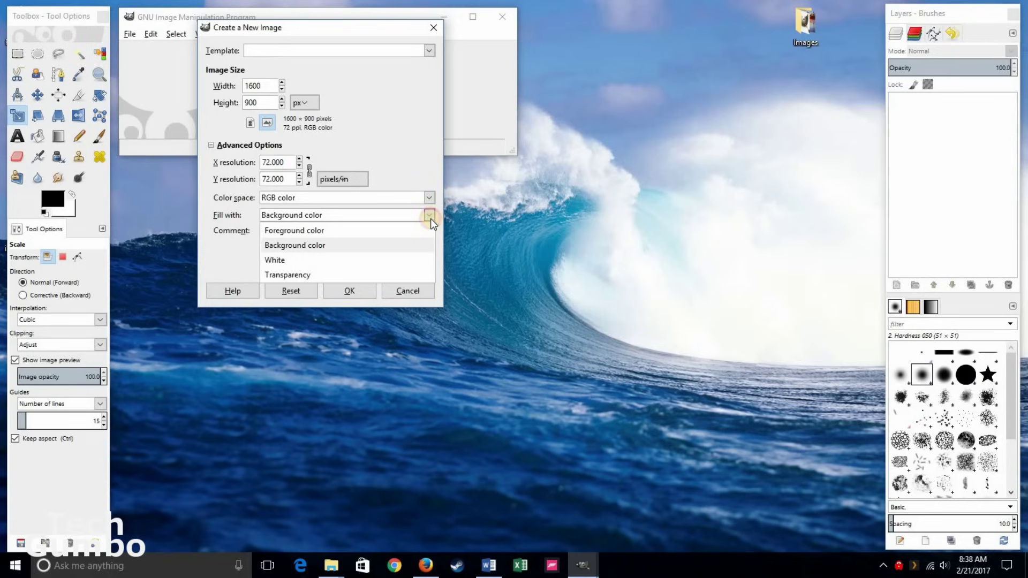
click(330, 247)
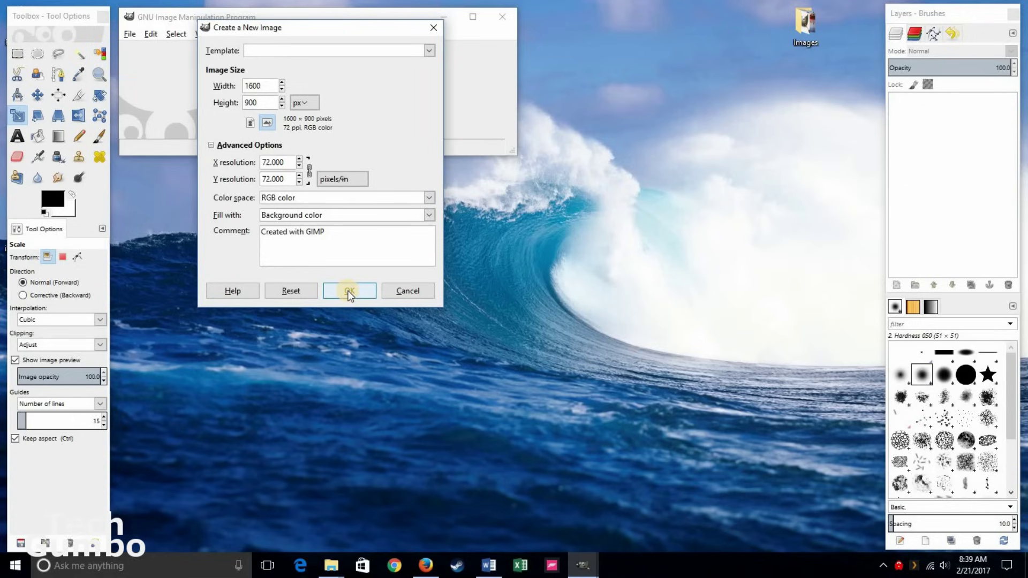
click(349, 291)
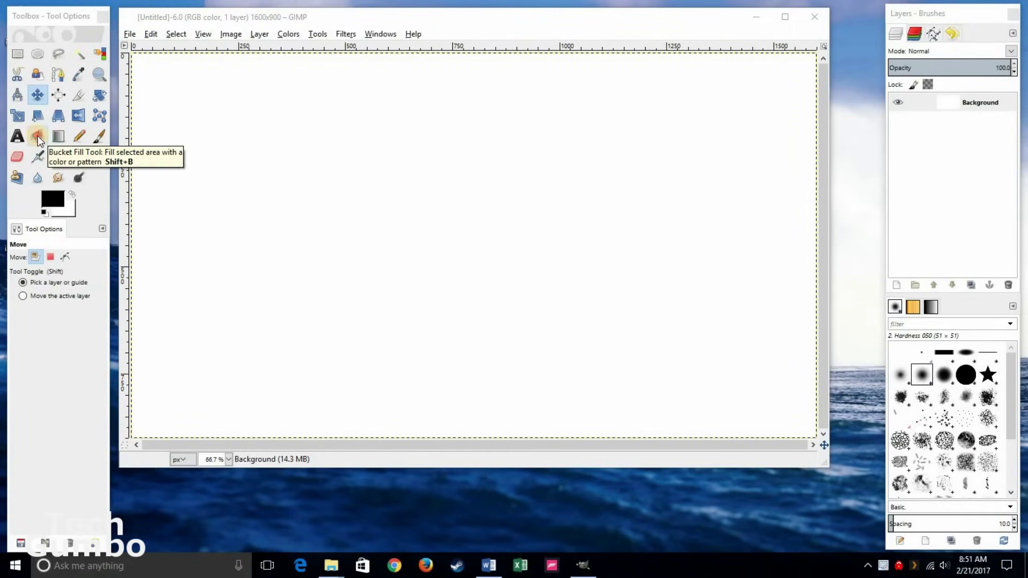
Set the foreground colour to a medium grey and bucket-fill the whole canvas with it.
click(38, 139)
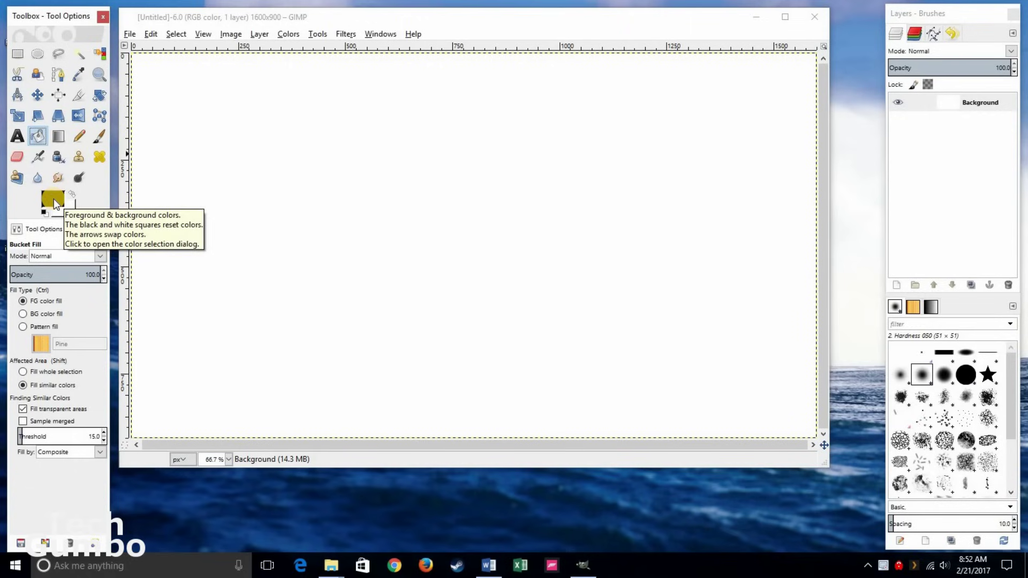
click(54, 198)
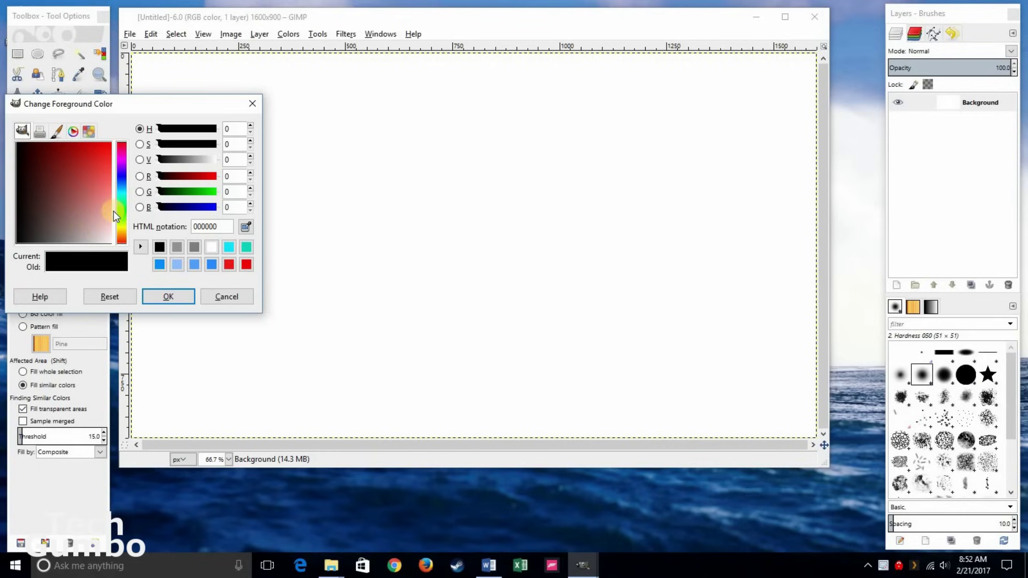
click(122, 175)
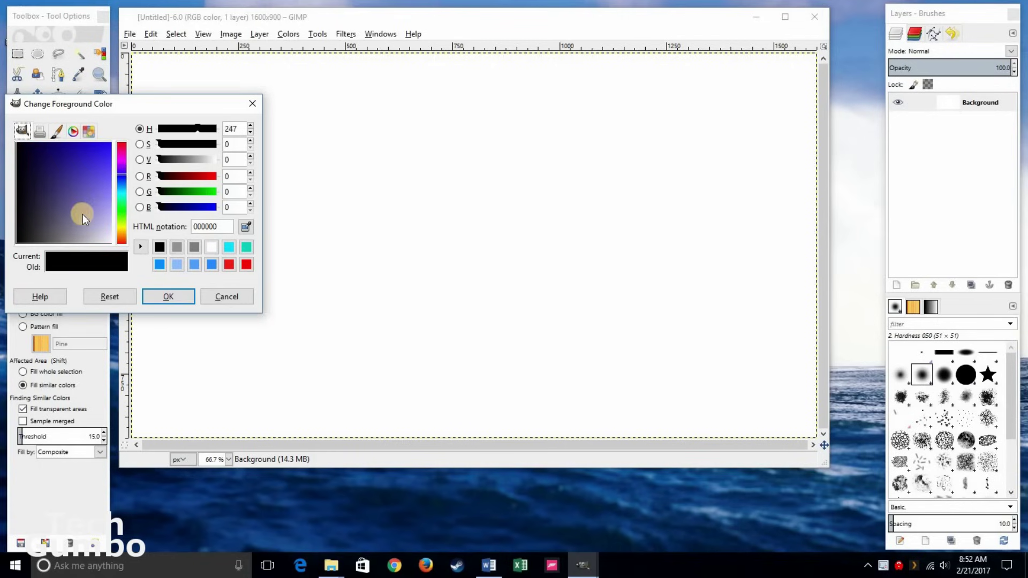
drag(92, 238, 118, 270)
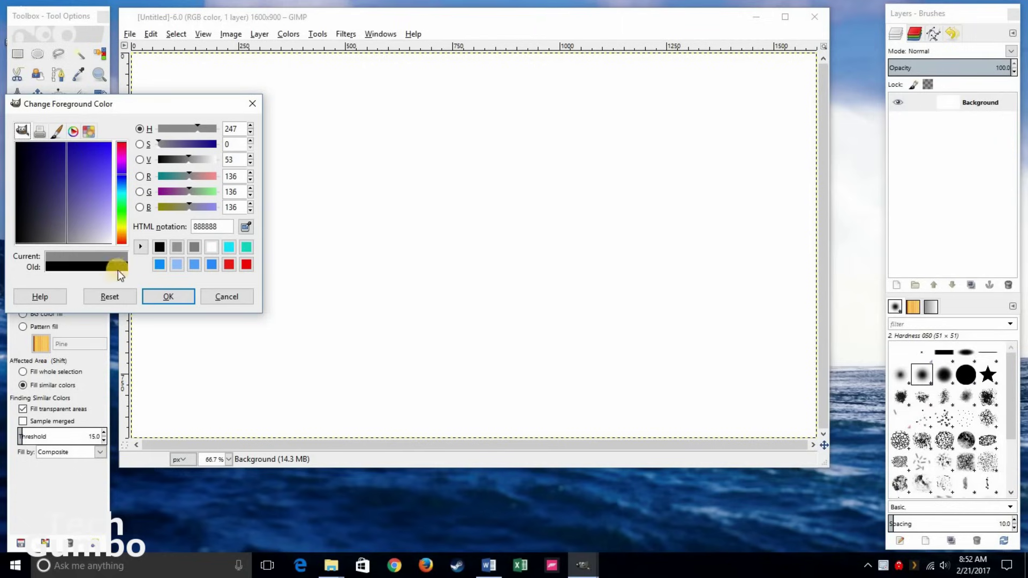
click(169, 298)
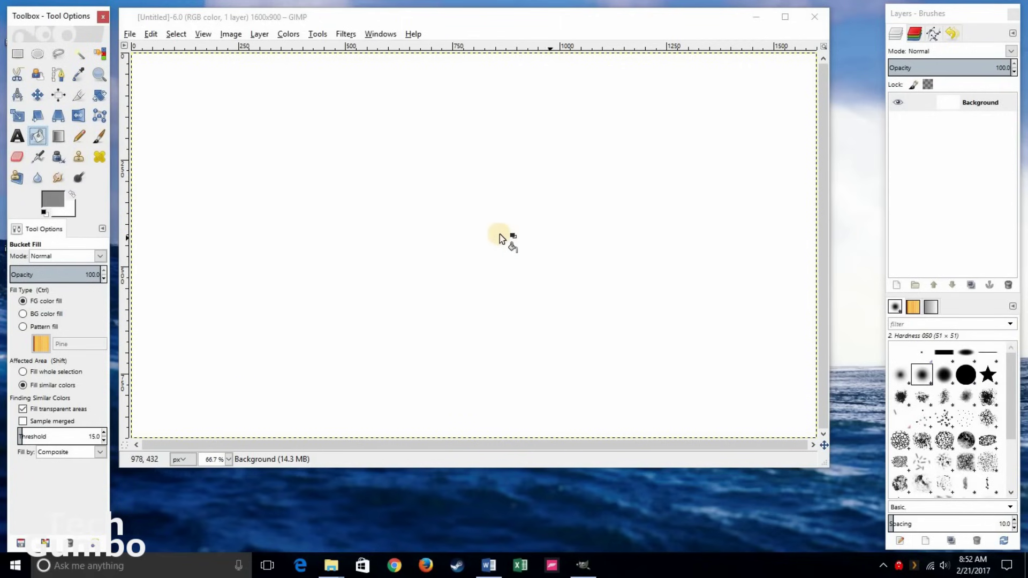
click(503, 305)
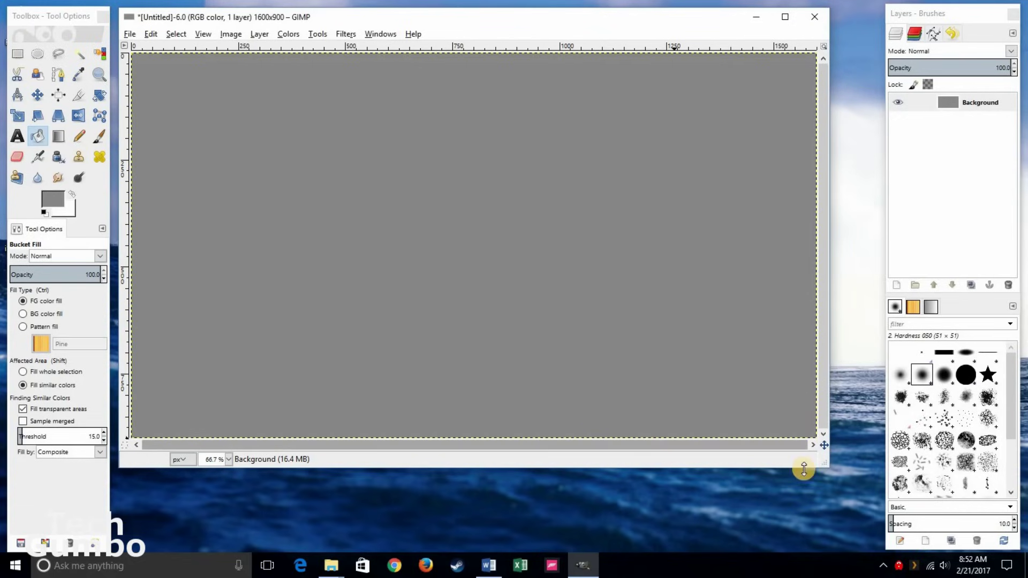
mouse_move(821, 461)
mouse_down()
mouse_move(856, 516)
mouse_move(851, 510)
mouse_up()
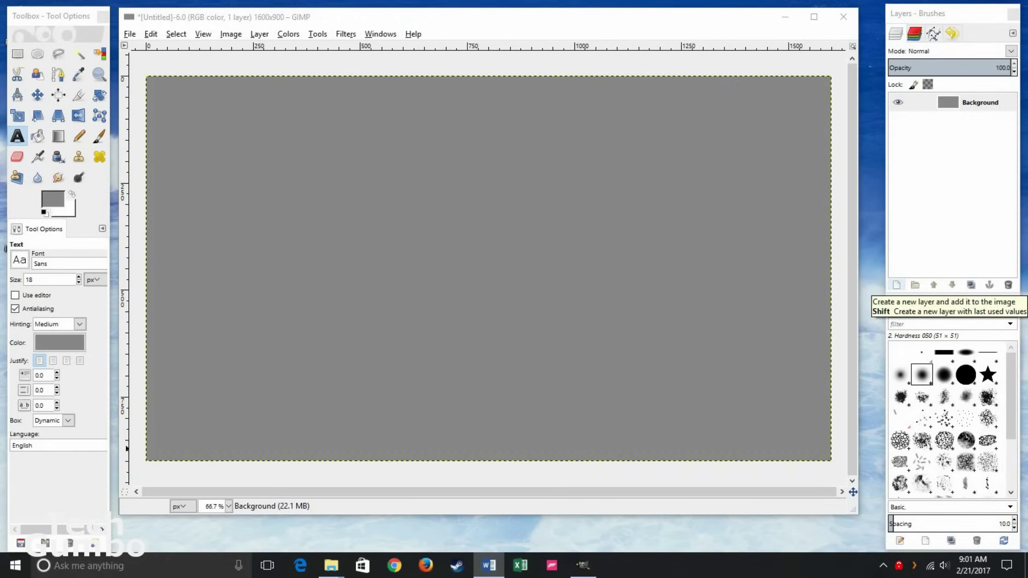
Add a transparent layer named Layer using the New Layer button.
click(896, 285)
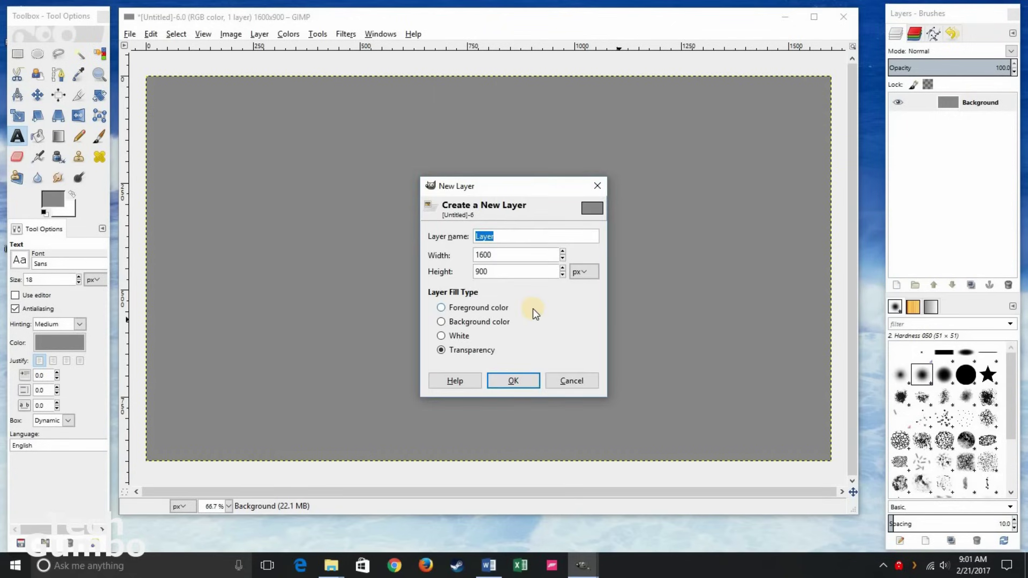
click(513, 380)
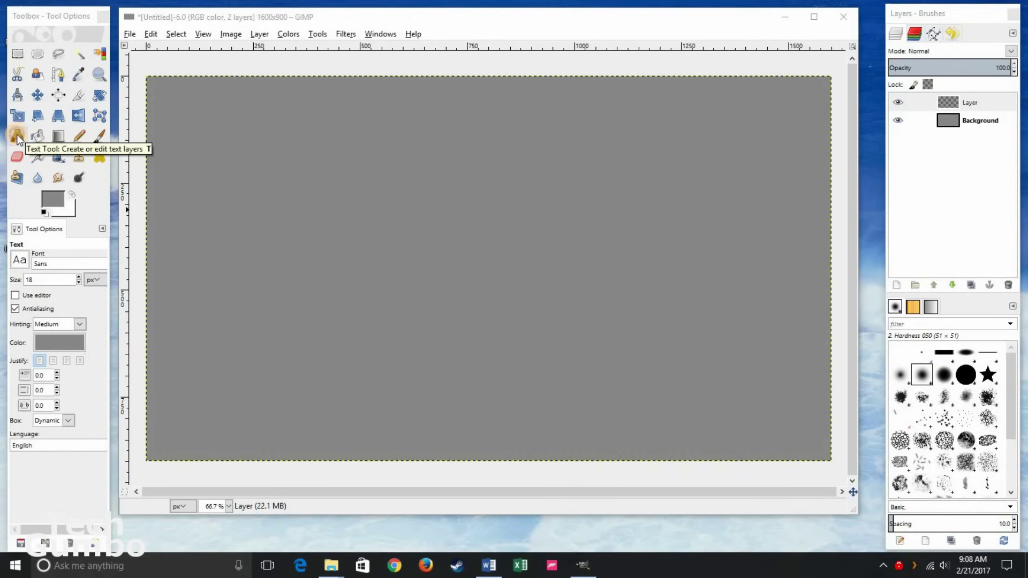
Draw a text box across the canvas and set the text colour to white.
click(17, 138)
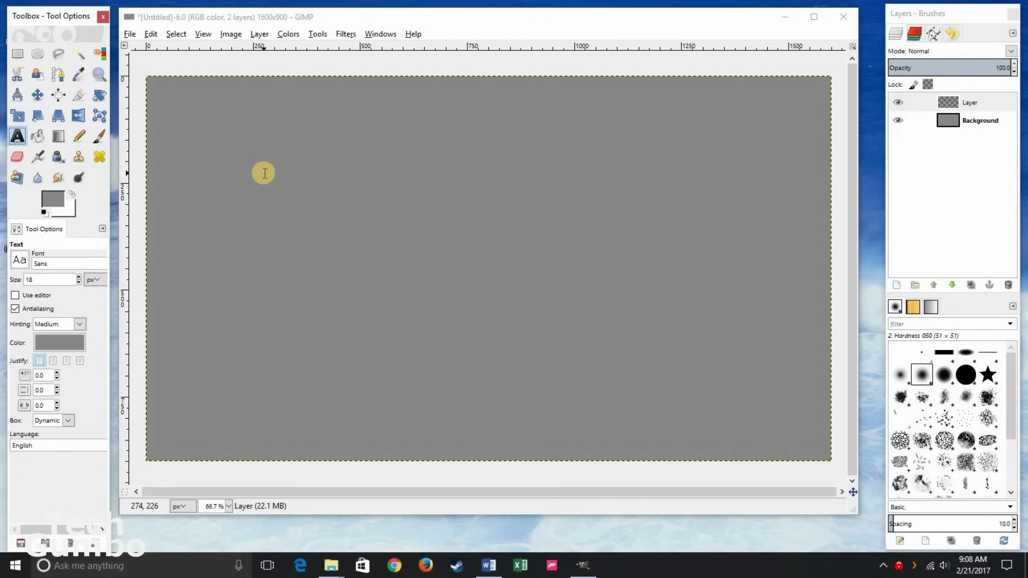
drag(265, 173, 769, 299)
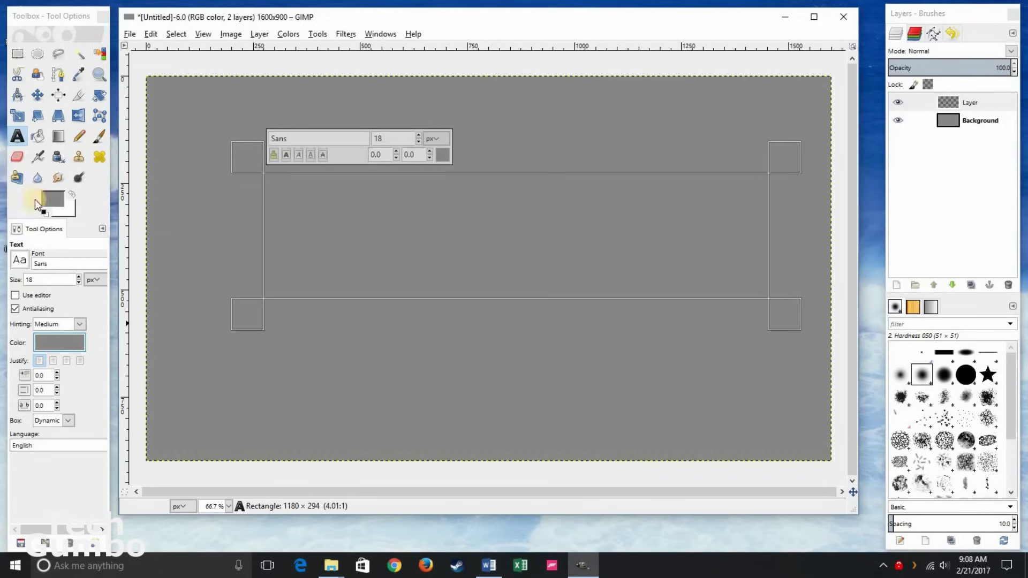
click(33, 283)
click(51, 343)
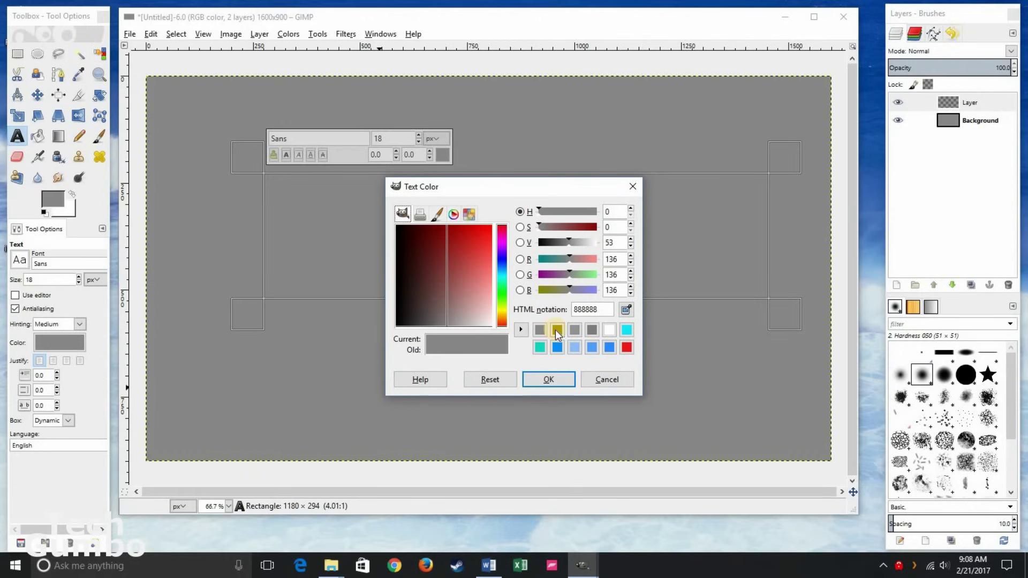
click(609, 330)
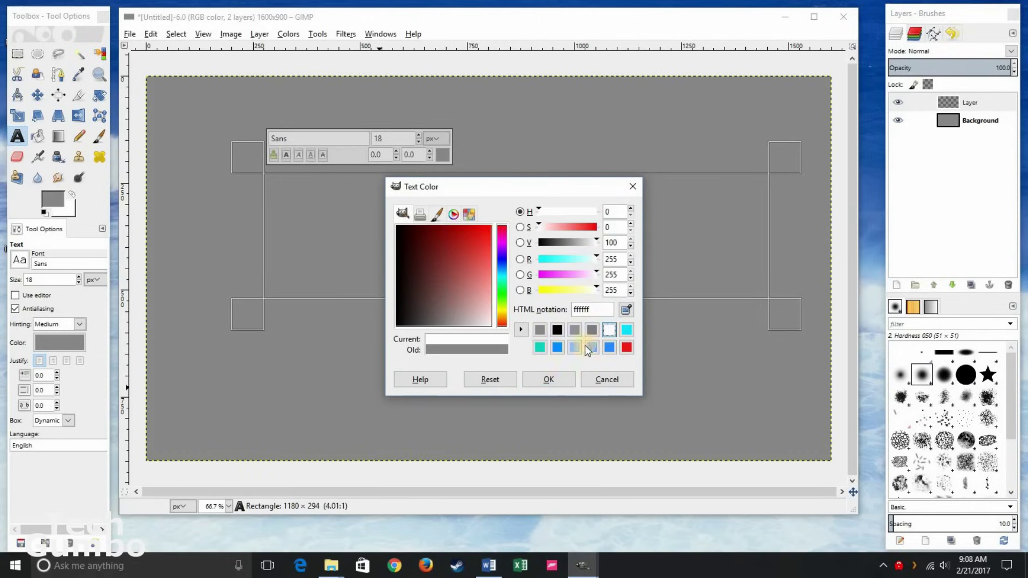
click(546, 380)
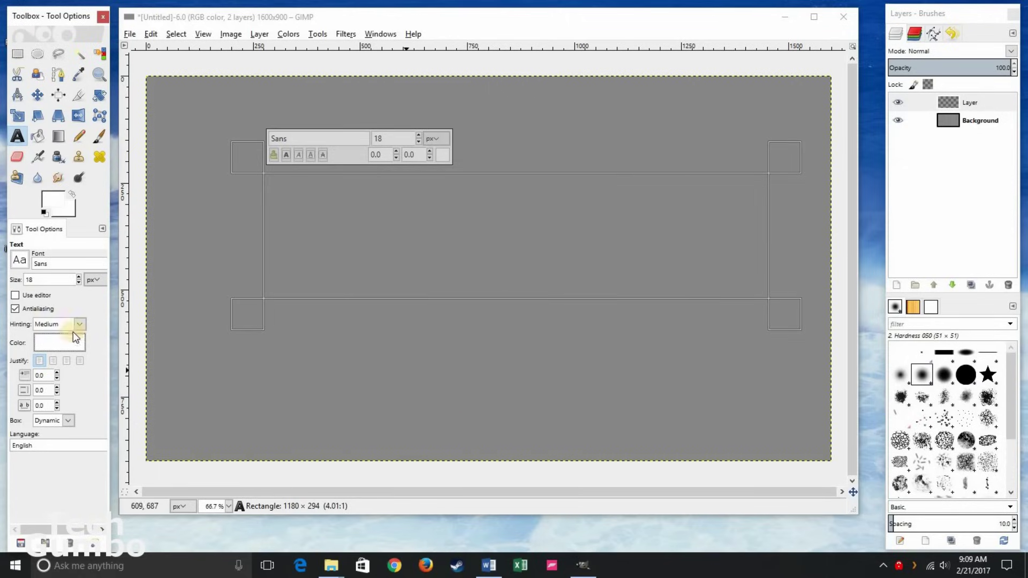
Raise the Sans text size to 150 px.
click(80, 277)
click(49, 279)
click(78, 277)
click(296, 209)
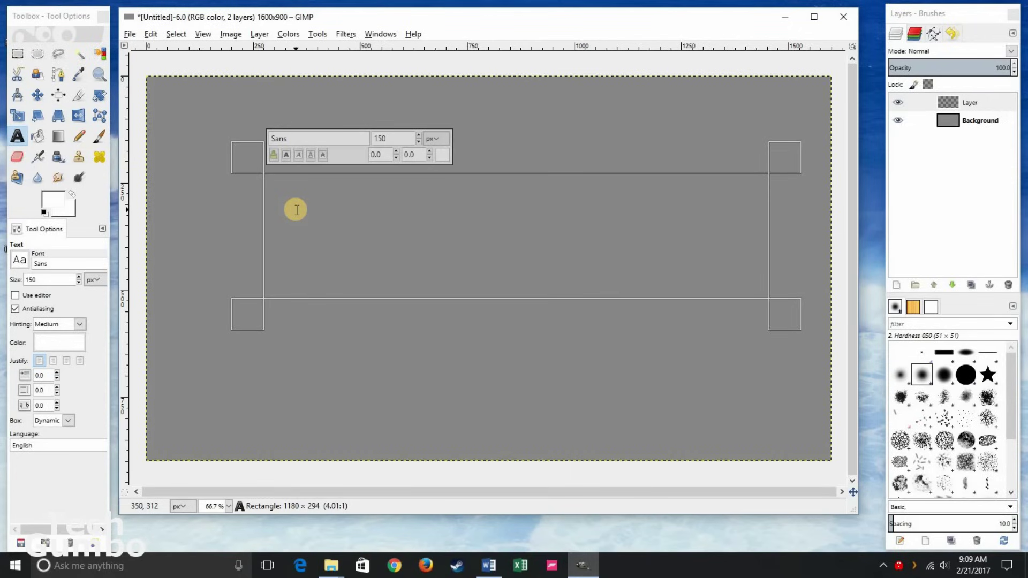
Type 'Hello', enlarge it to 371 px, and resize the text box to fit it.
text(Hello)
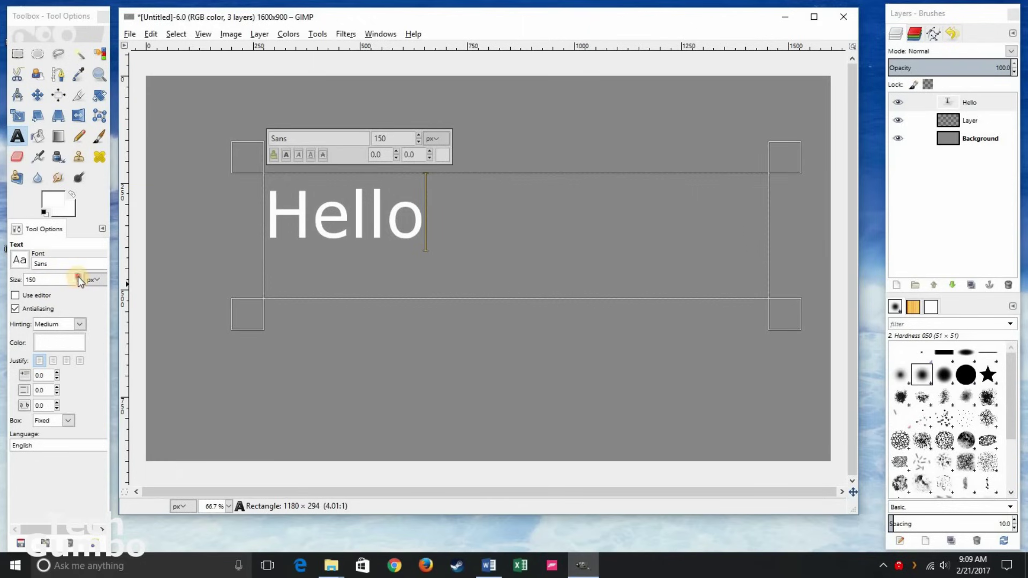
drag(79, 278, 79, 278)
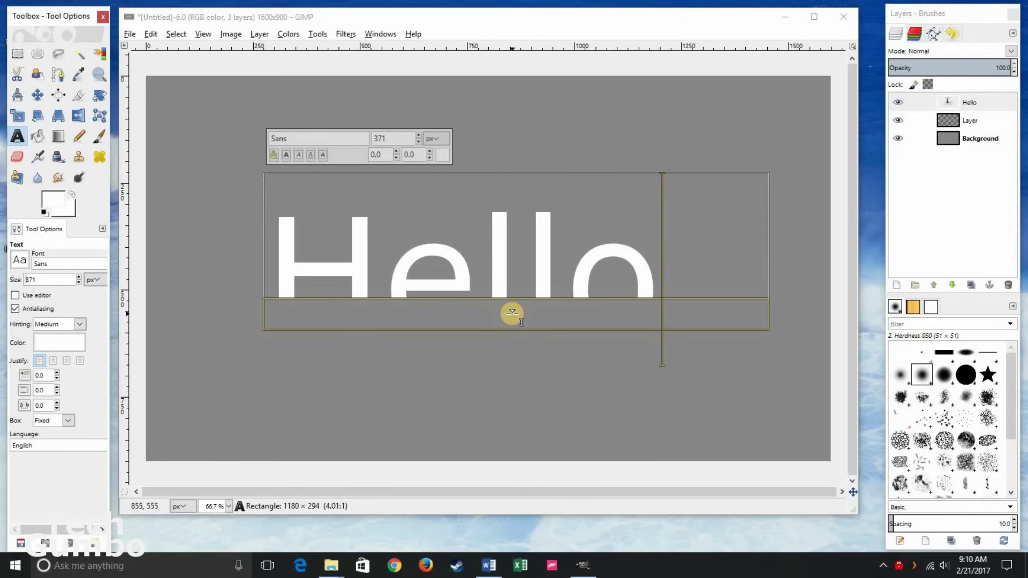
drag(511, 313, 511, 368)
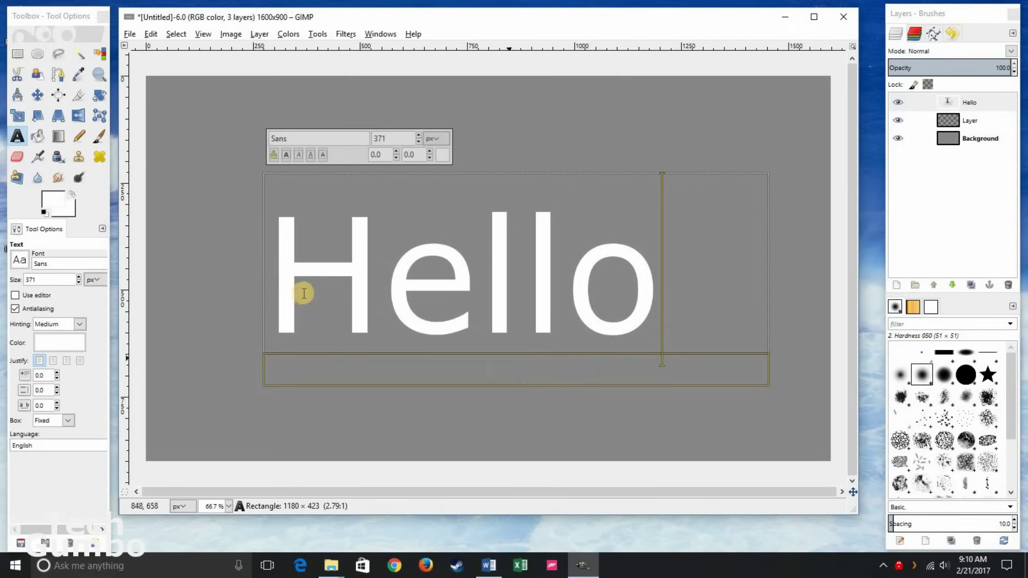
drag(257, 265, 276, 266)
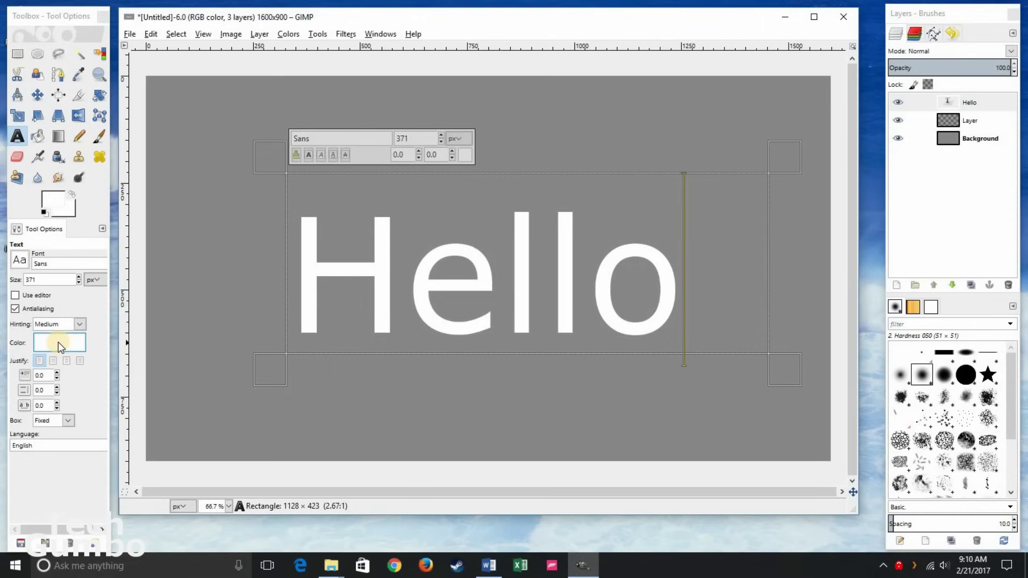
Change the Hello text colour to cyan (00eaff) in the Text Color dialog.
click(58, 342)
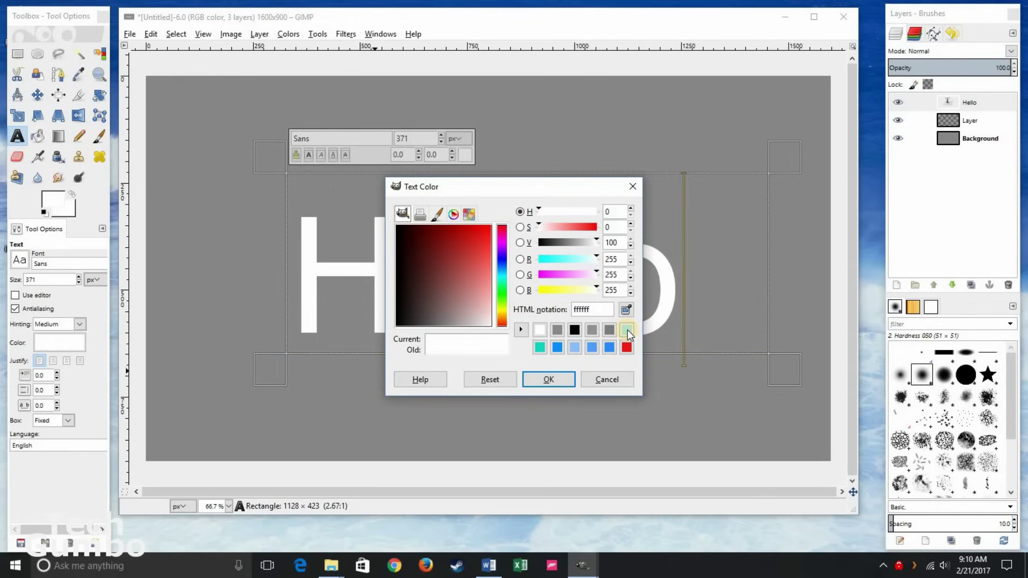
click(628, 330)
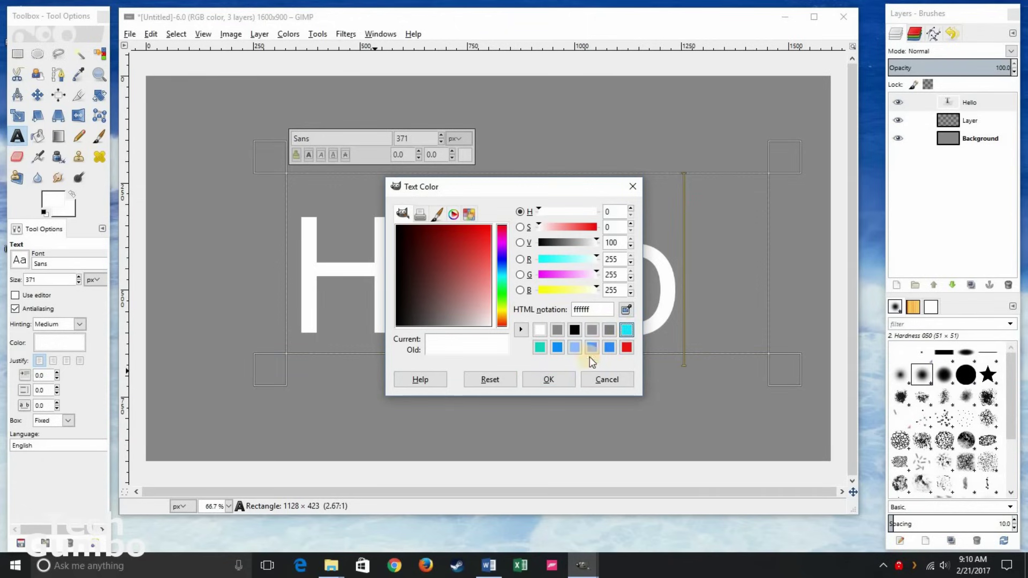
click(555, 376)
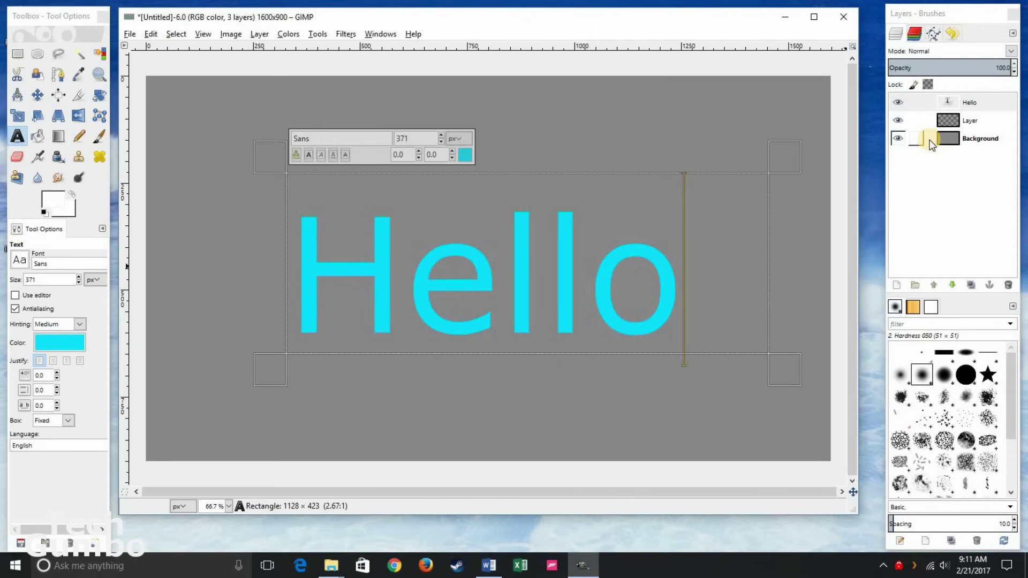
Move the Hello text layer up and left with the Move tool, then reselect Background.
click(932, 141)
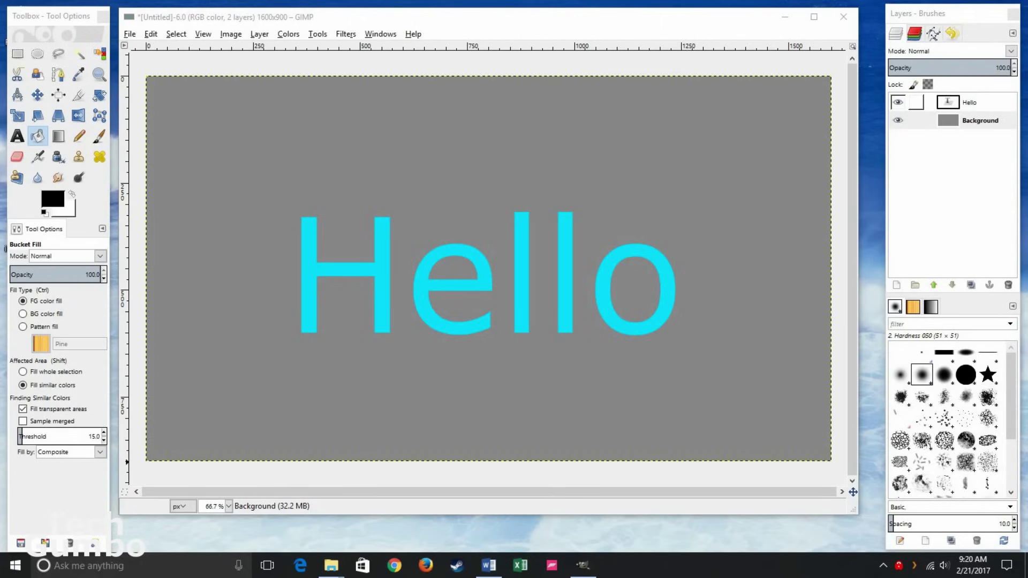
click(930, 101)
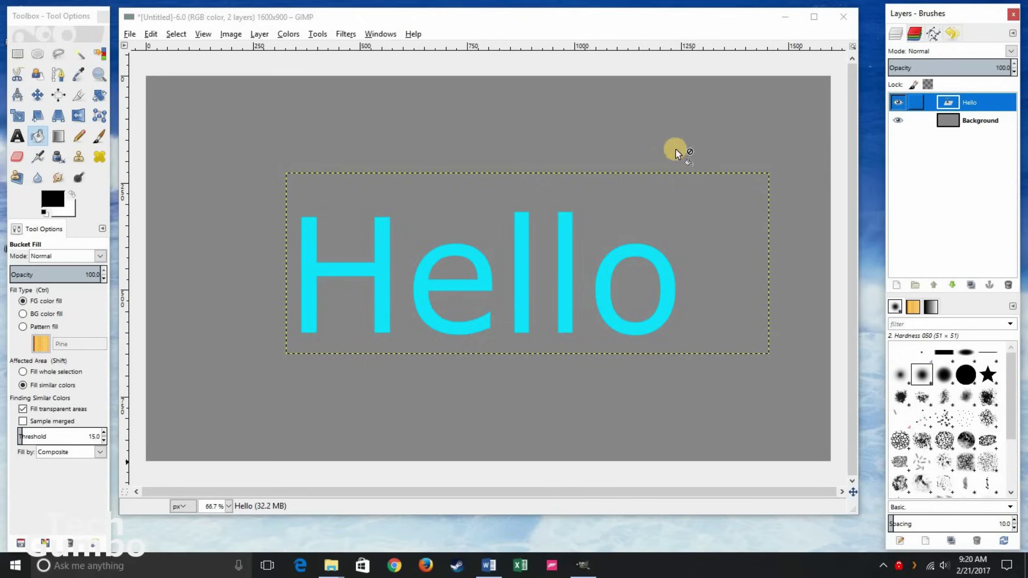
click(35, 92)
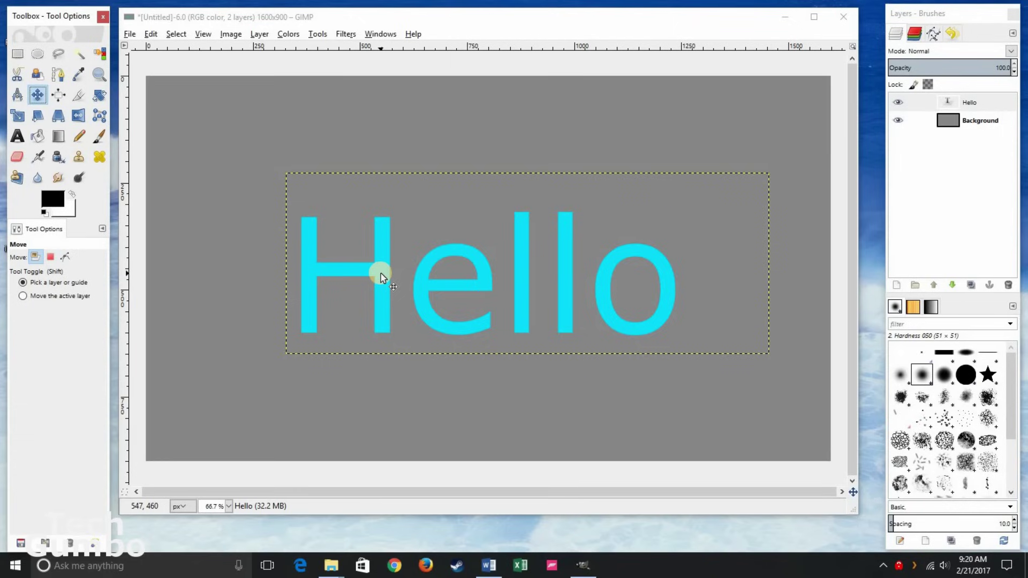
drag(381, 275, 253, 178)
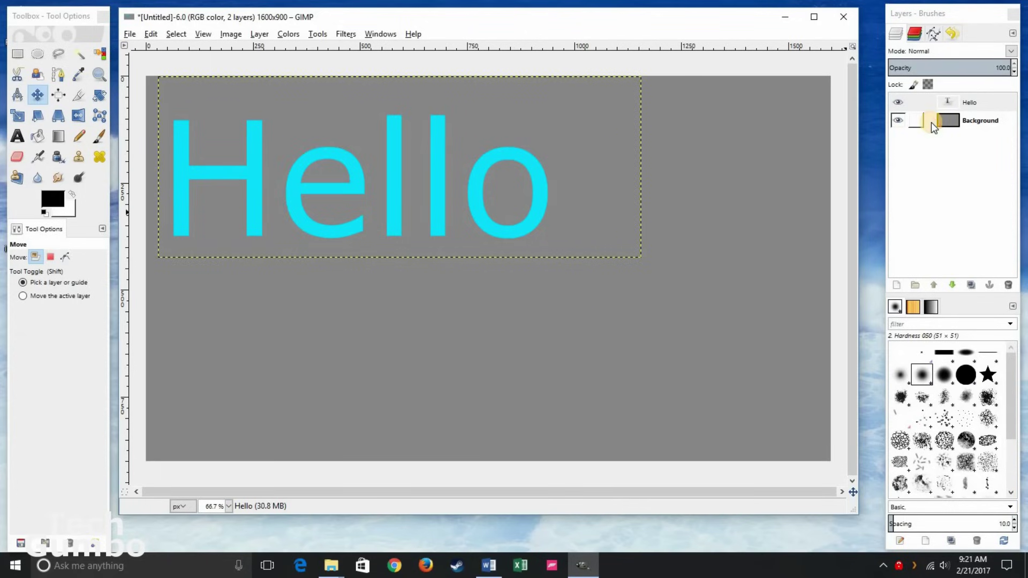
click(931, 122)
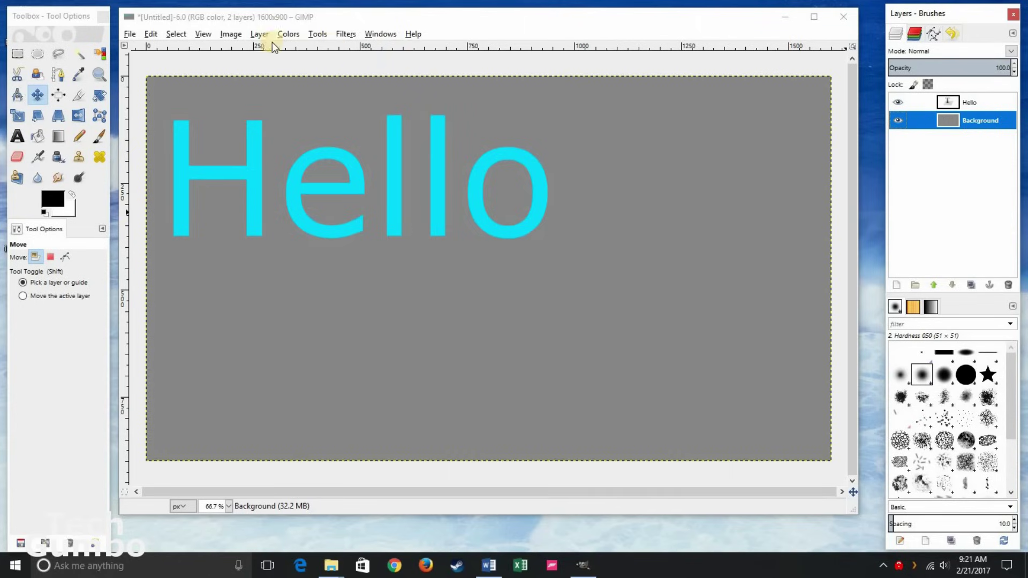
Undo the Move Text Layer action from the Edit menu.
click(150, 33)
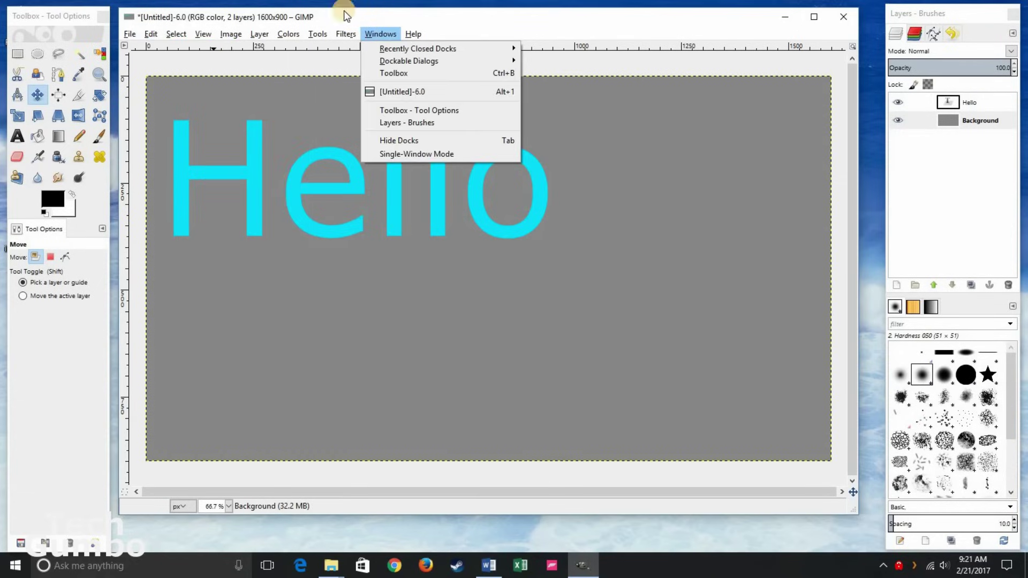
click(164, 49)
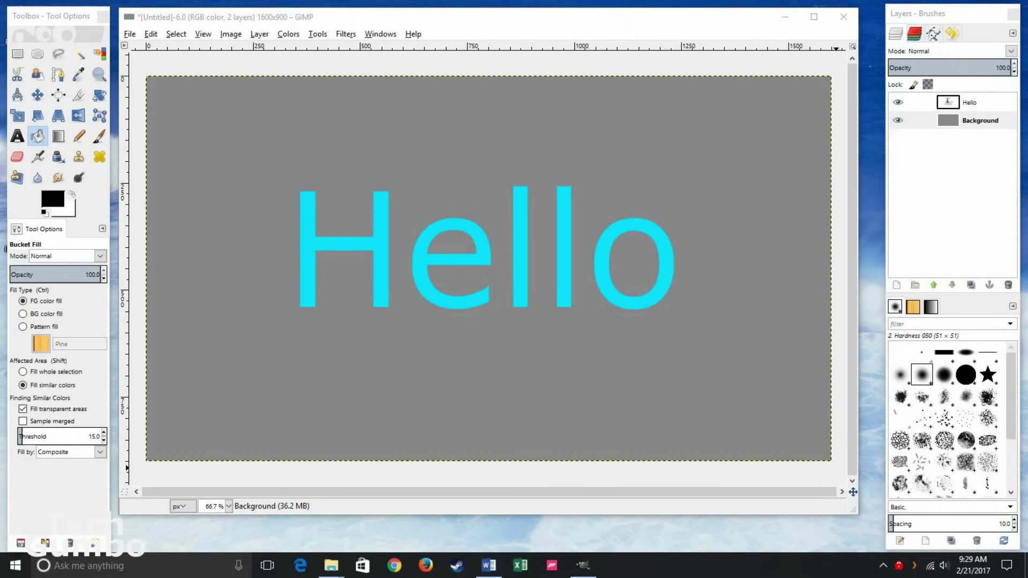
Add a new transparent layer and draw a 1054 × 574 elliptical selection around Hello.
click(897, 285)
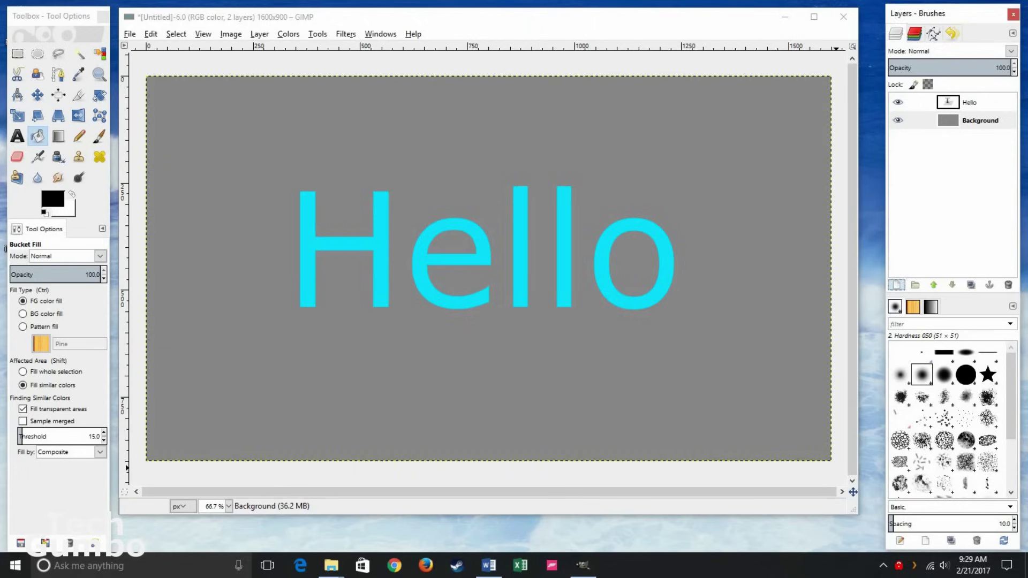
click(513, 380)
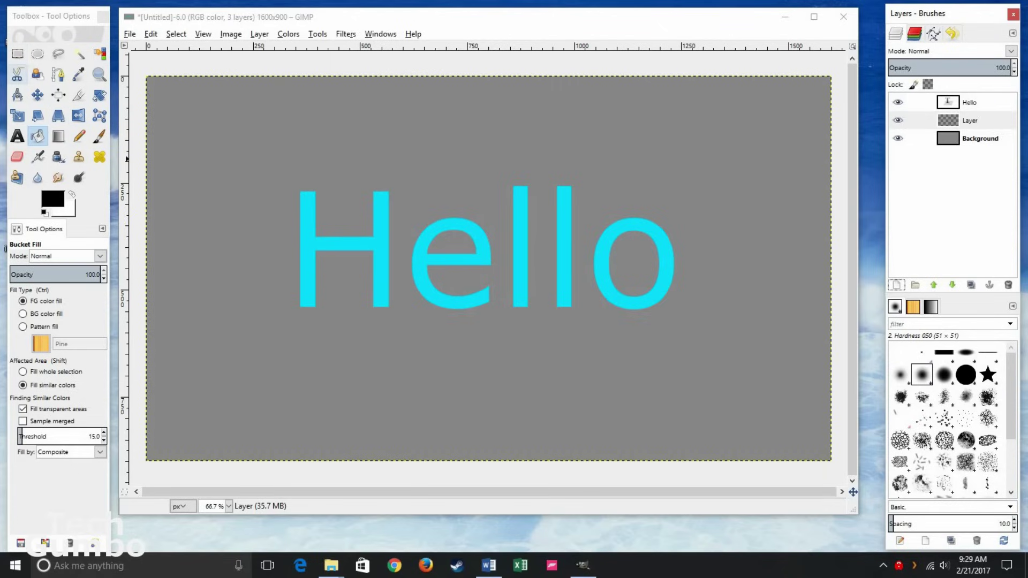
click(38, 54)
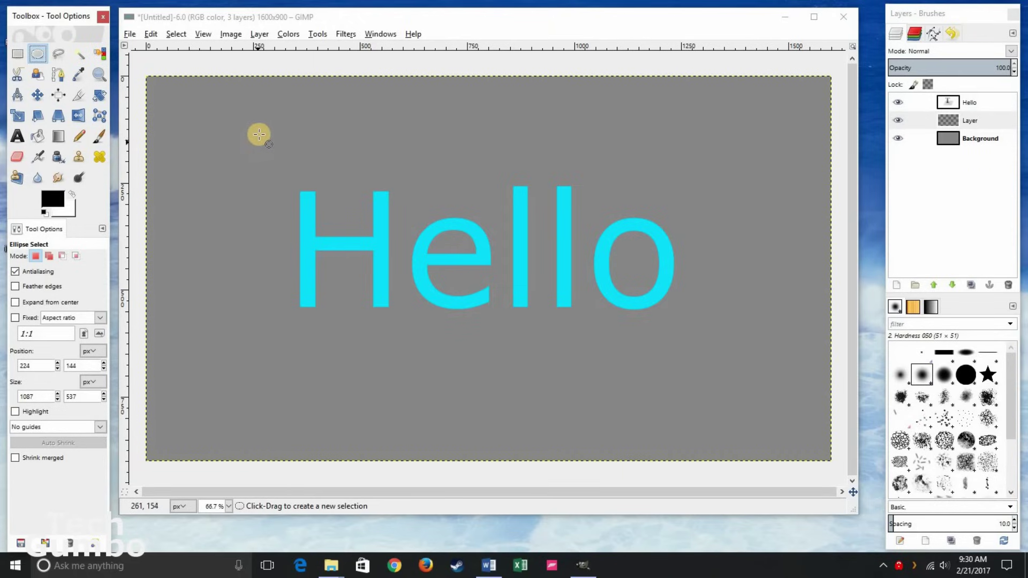
drag(256, 132, 339, 310)
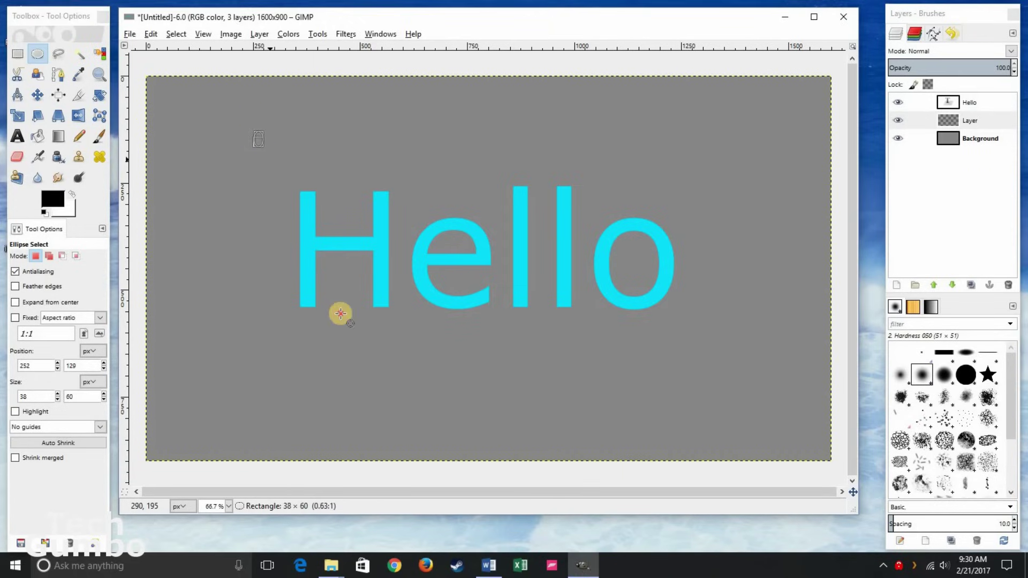
drag(591, 368, 694, 368)
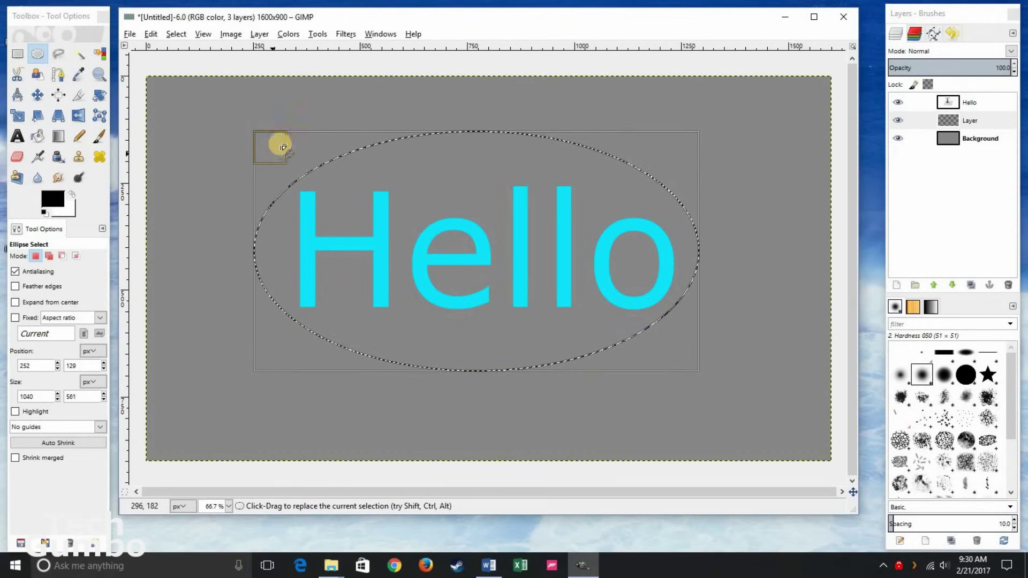
drag(272, 147, 267, 146)
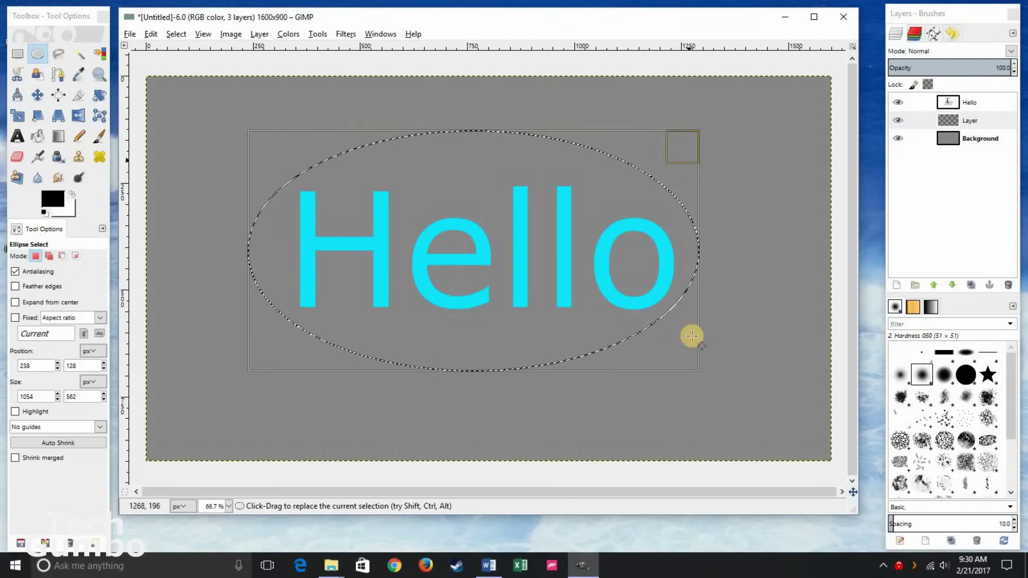
drag(690, 356, 690, 357)
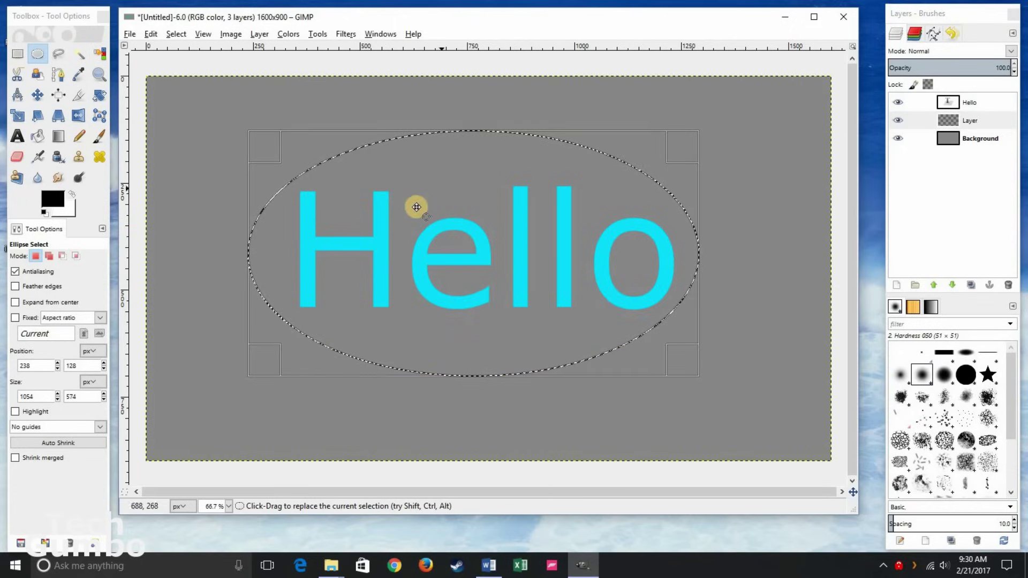
Bucket-fill the oval selection with black as the foreground colour.
click(40, 138)
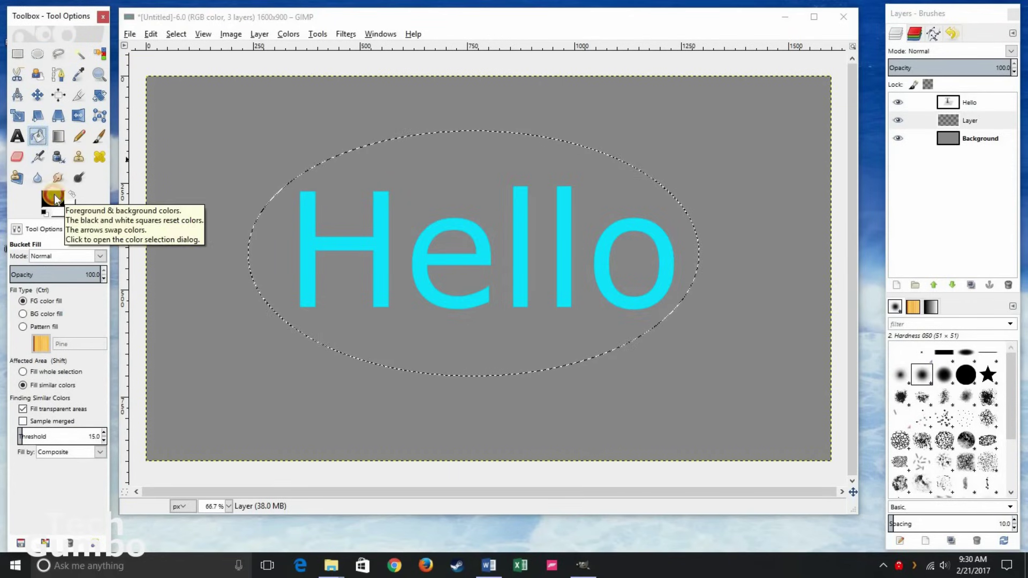
click(54, 197)
click(160, 246)
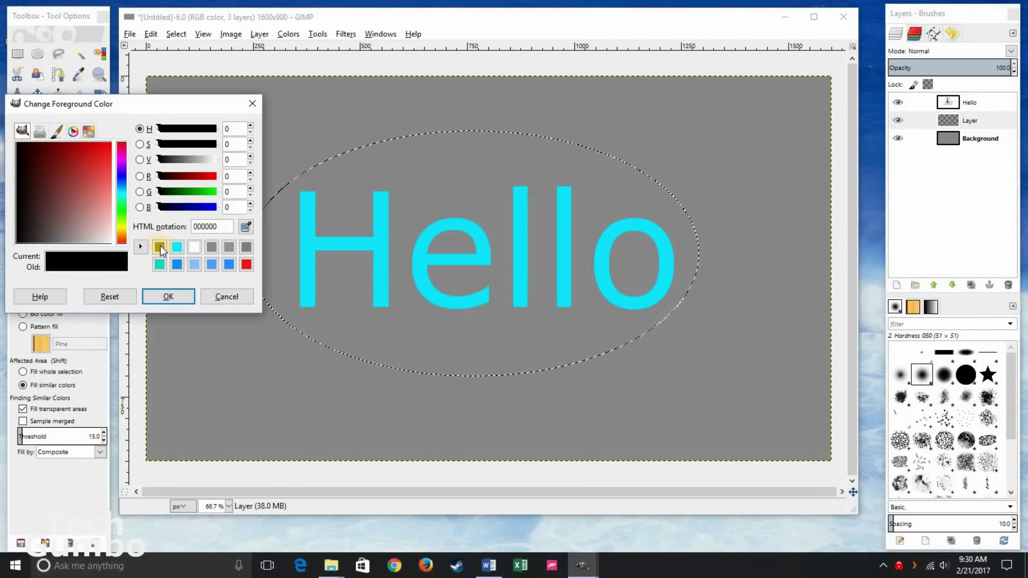
click(168, 298)
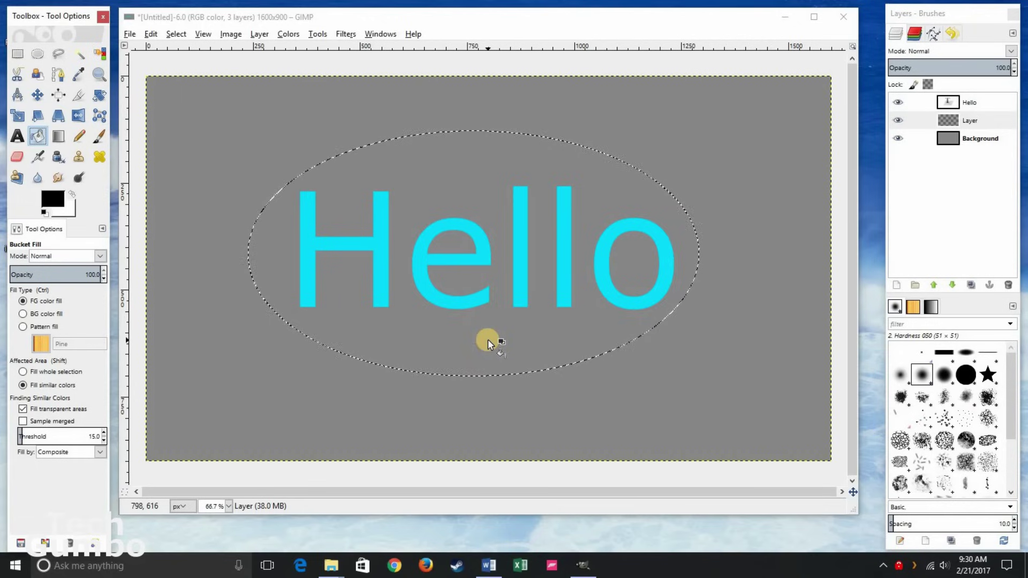
click(487, 339)
click(488, 341)
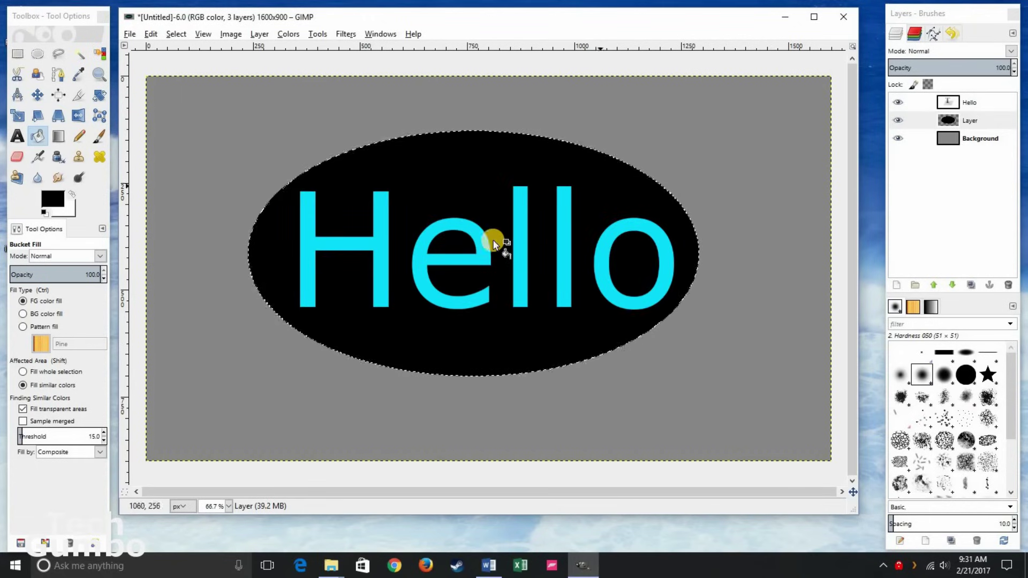
Make the Background layer active and clear the selection with Select > None.
click(934, 140)
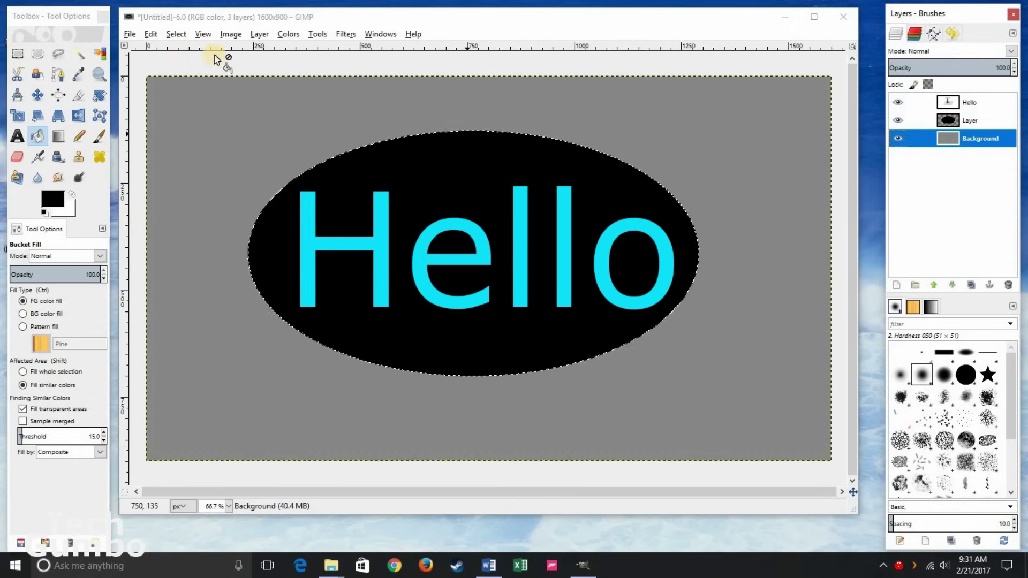
click(175, 34)
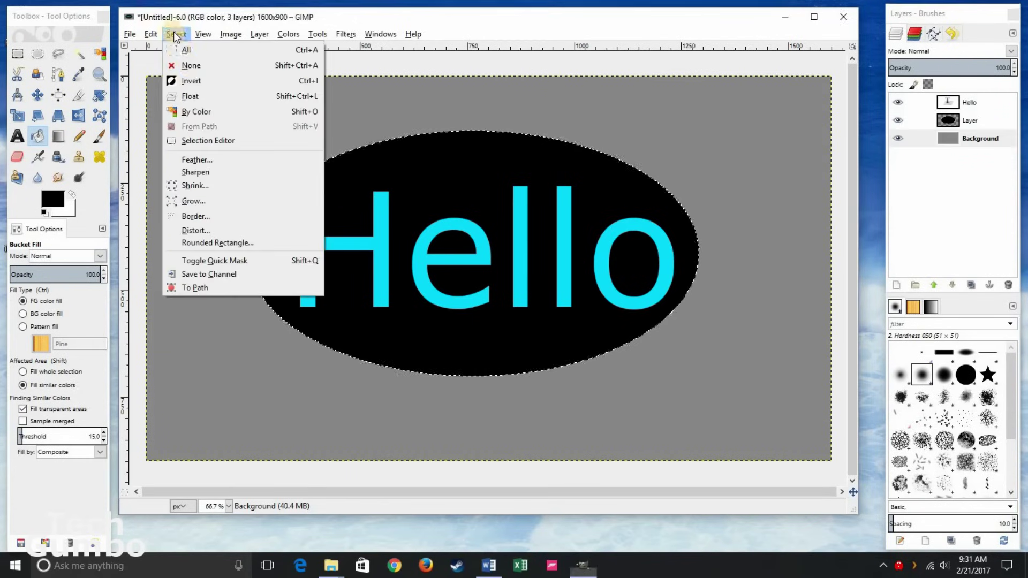
click(191, 67)
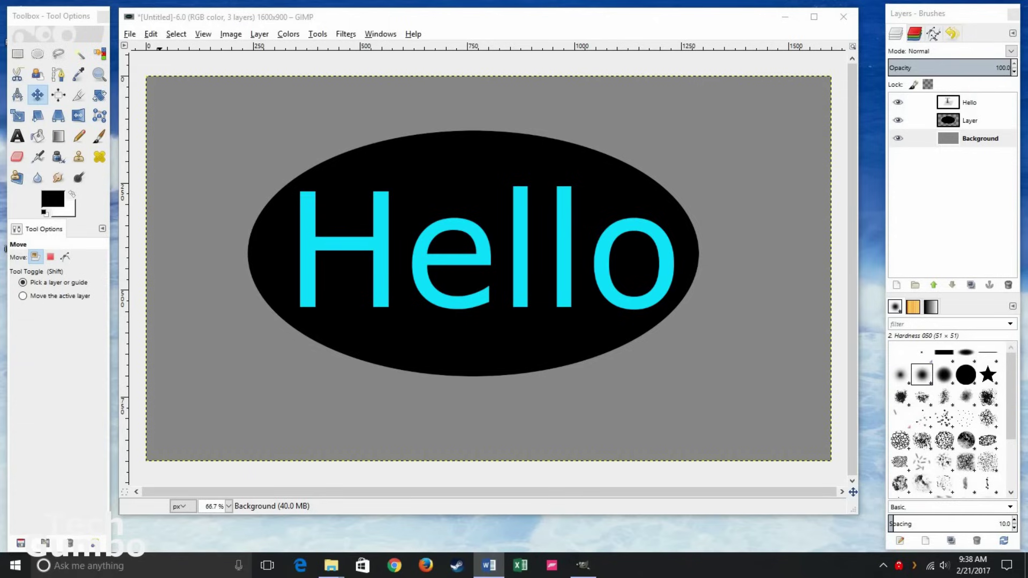
Draw an FG-to-BG Blend gradient across the canvas from left edge to right edge.
click(56, 139)
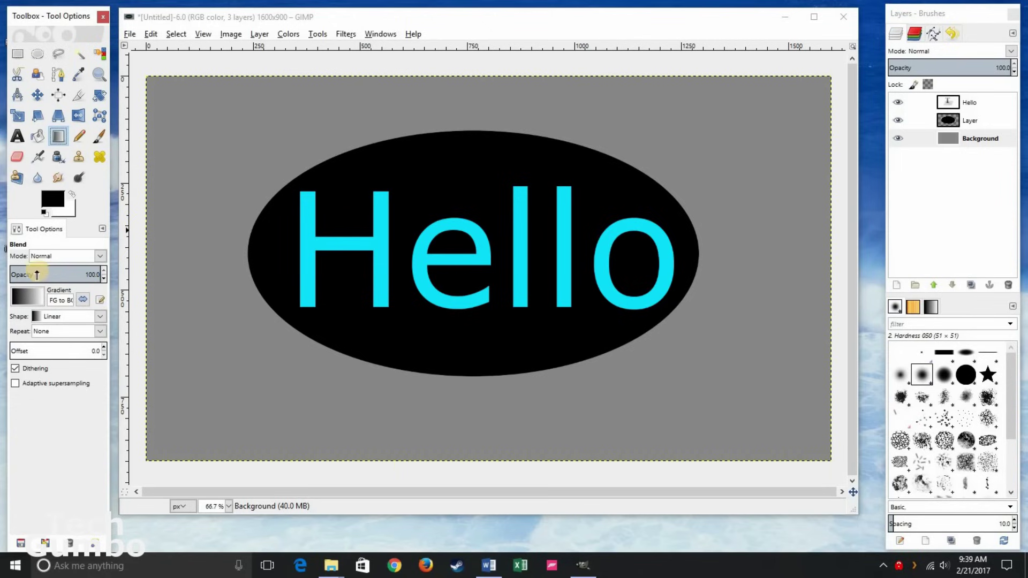
click(28, 297)
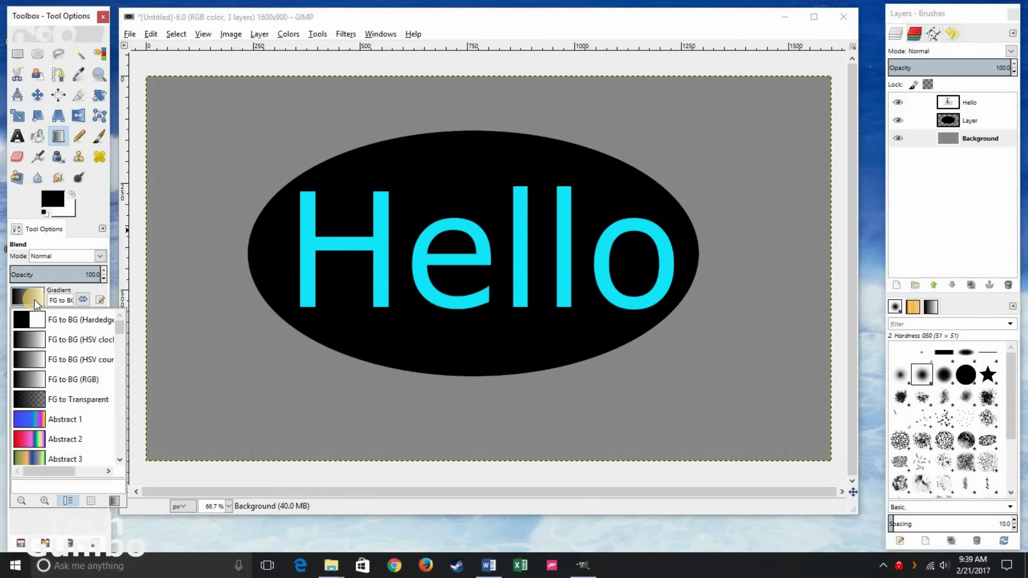
scroll(86, 387, down, 6)
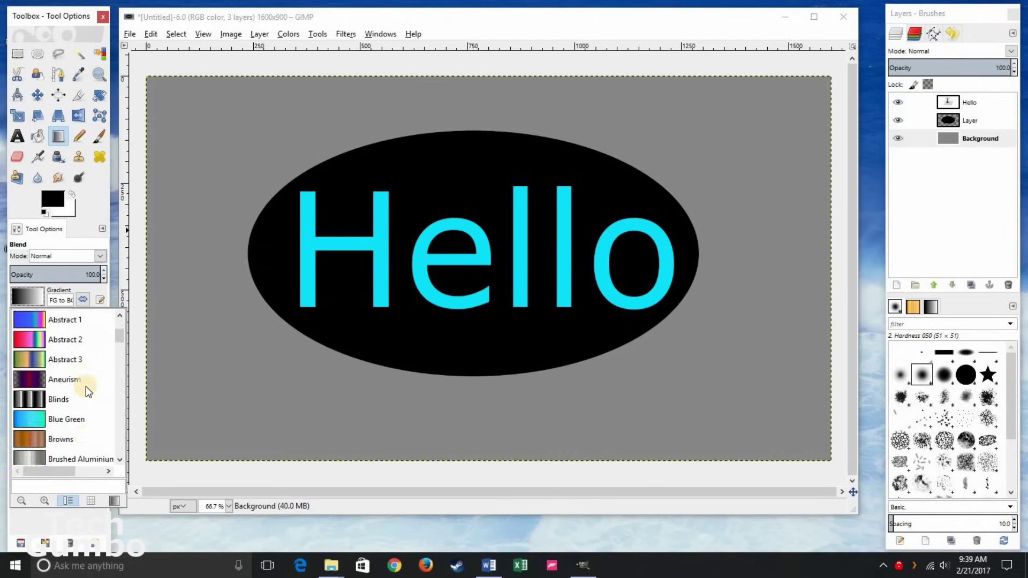
scroll(88, 390, up, 3)
scroll(92, 387, up, 3)
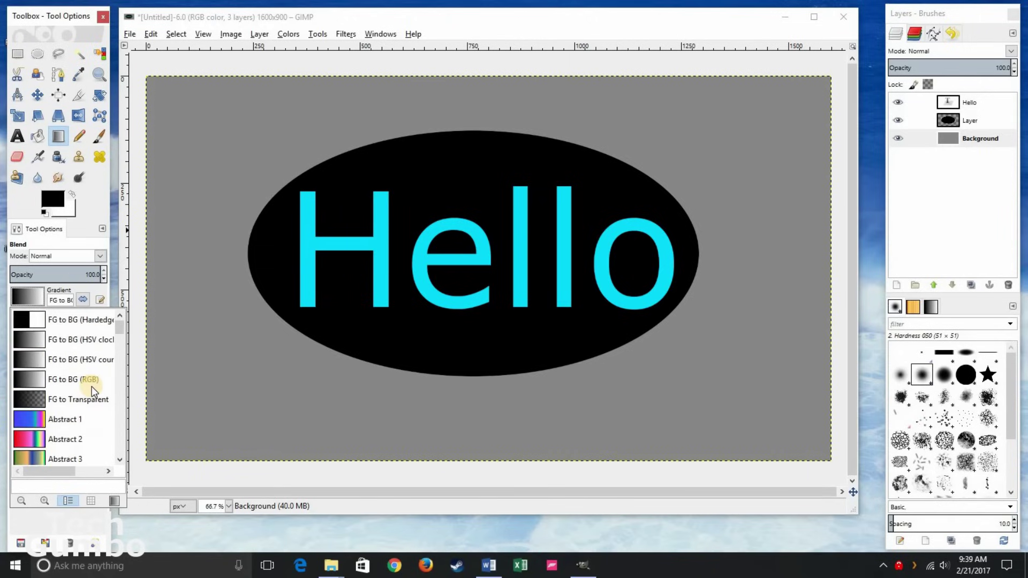
scroll(92, 387, down, 3)
scroll(91, 386, up, 3)
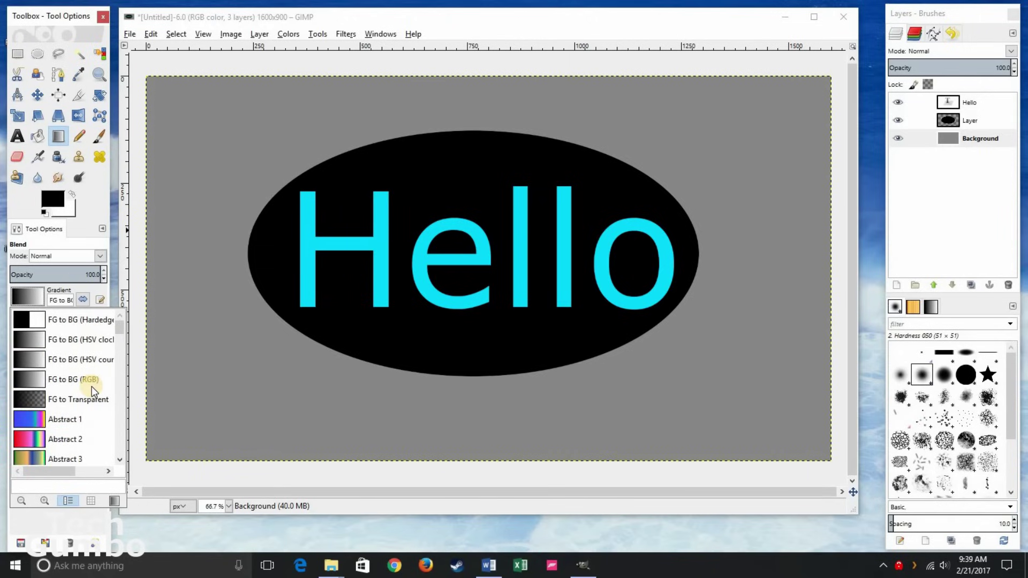
click(38, 292)
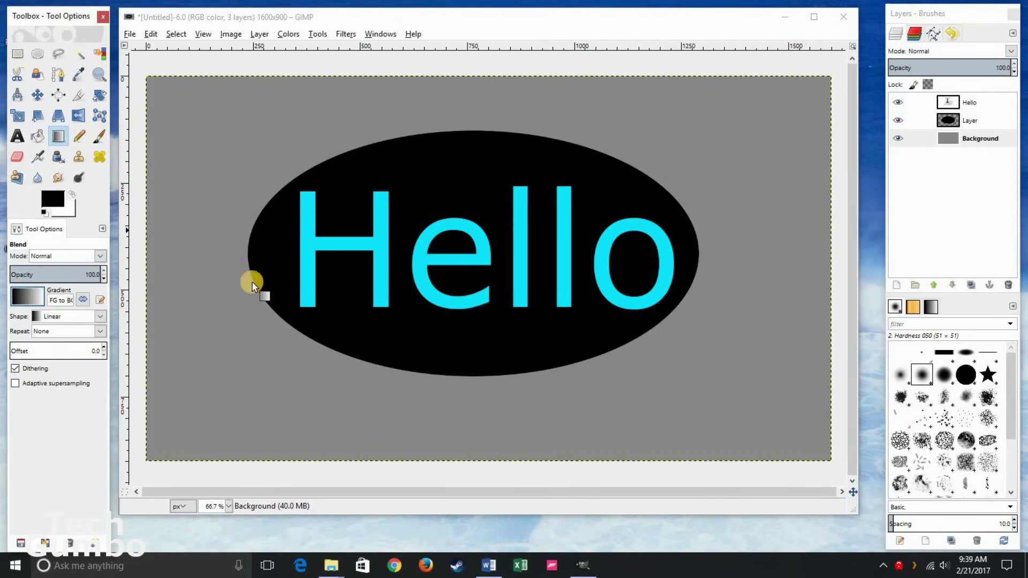
click(147, 250)
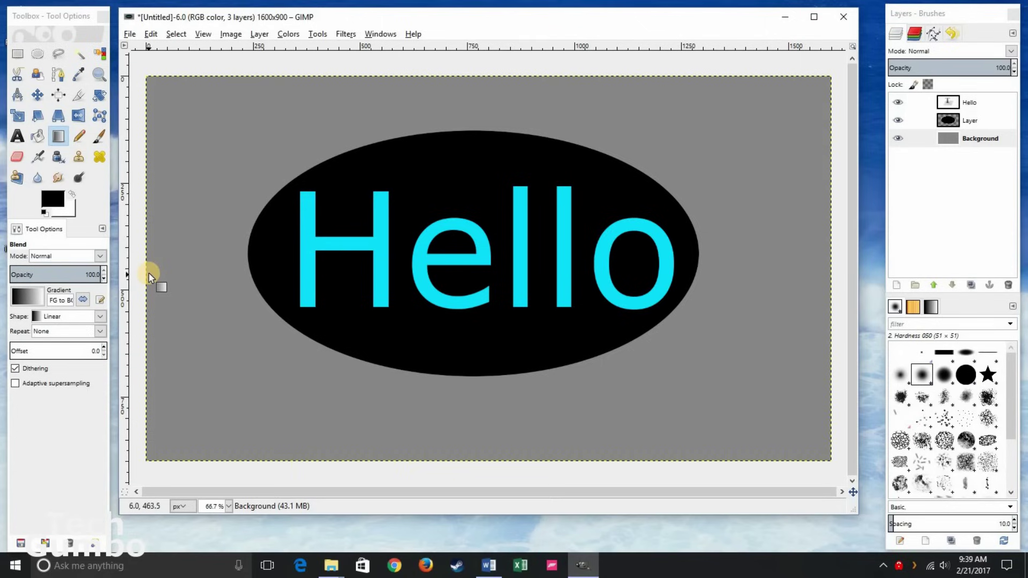
drag(147, 272, 827, 273)
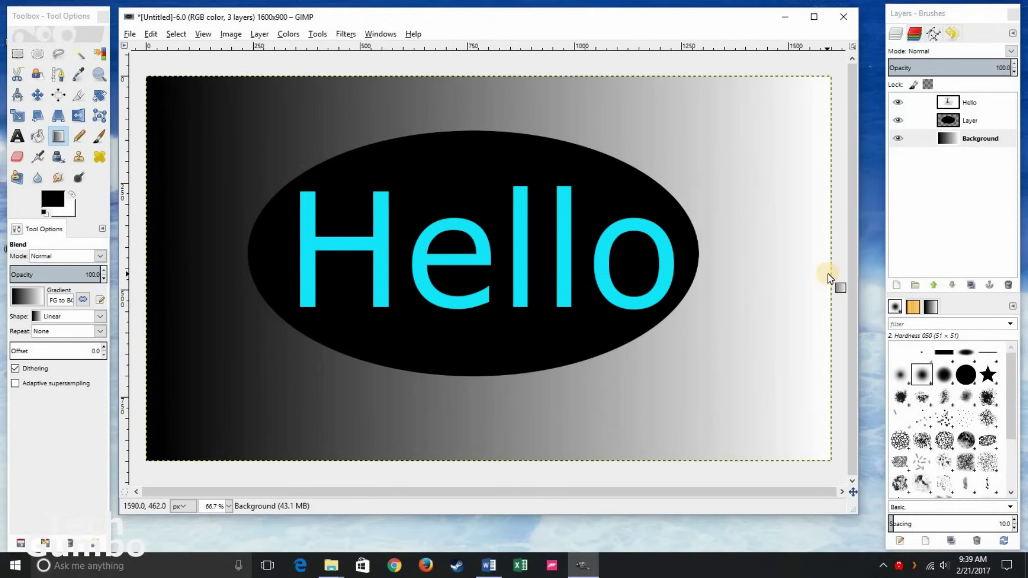
Undo the horizontal gradient and redraw it from the top edge down to the bottom.
click(304, 147)
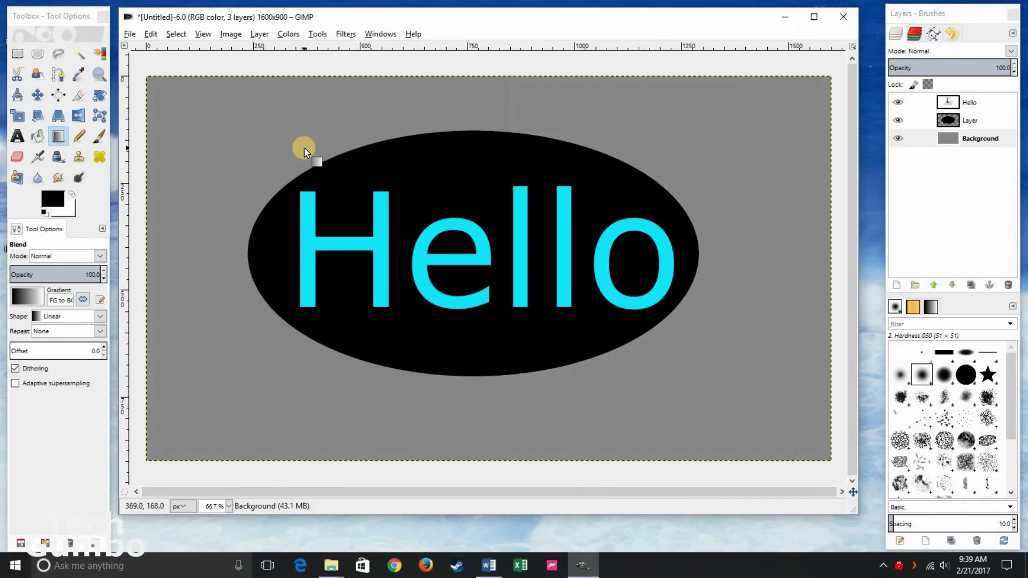
click(150, 34)
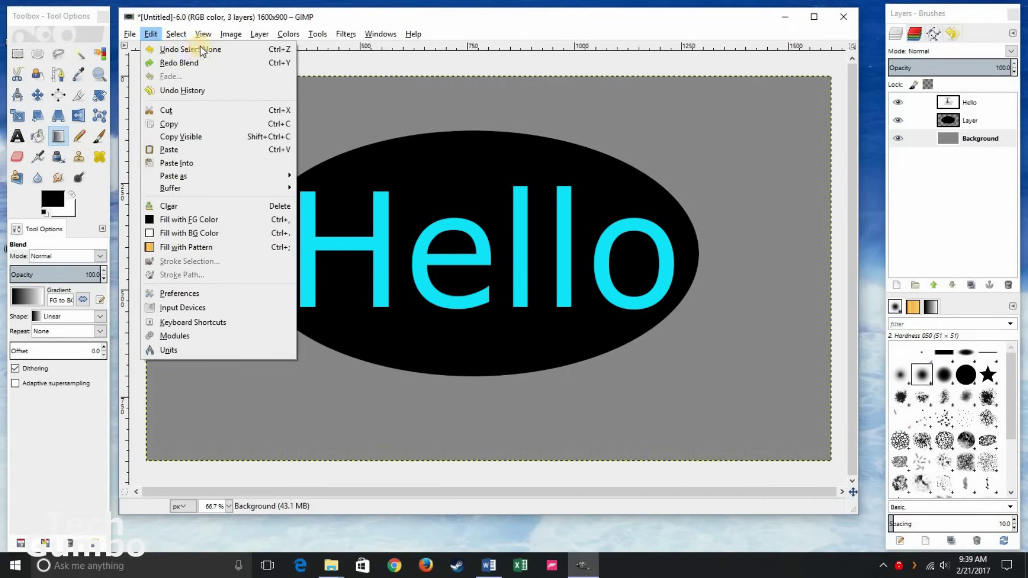
click(613, 18)
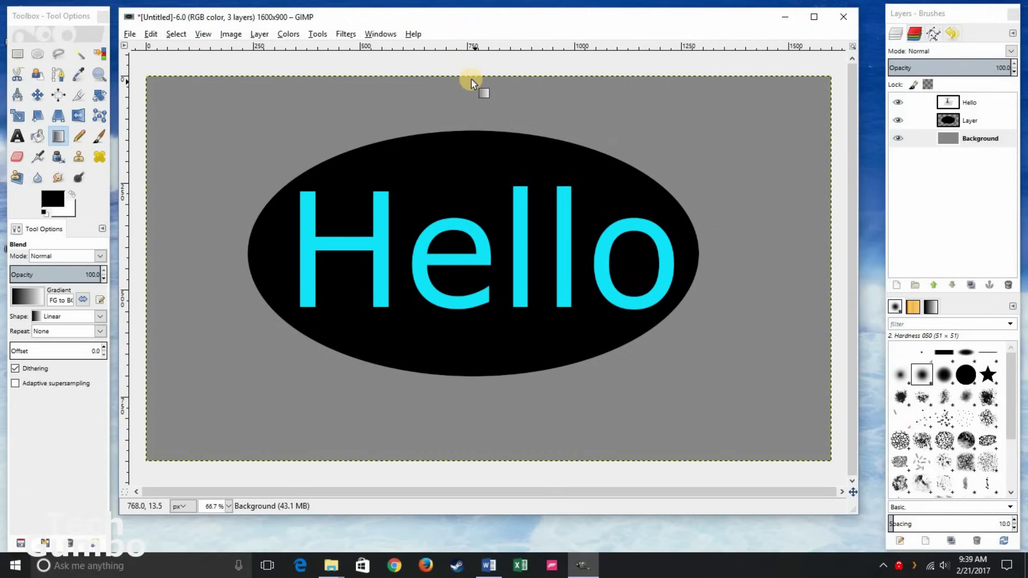
drag(470, 76, 473, 460)
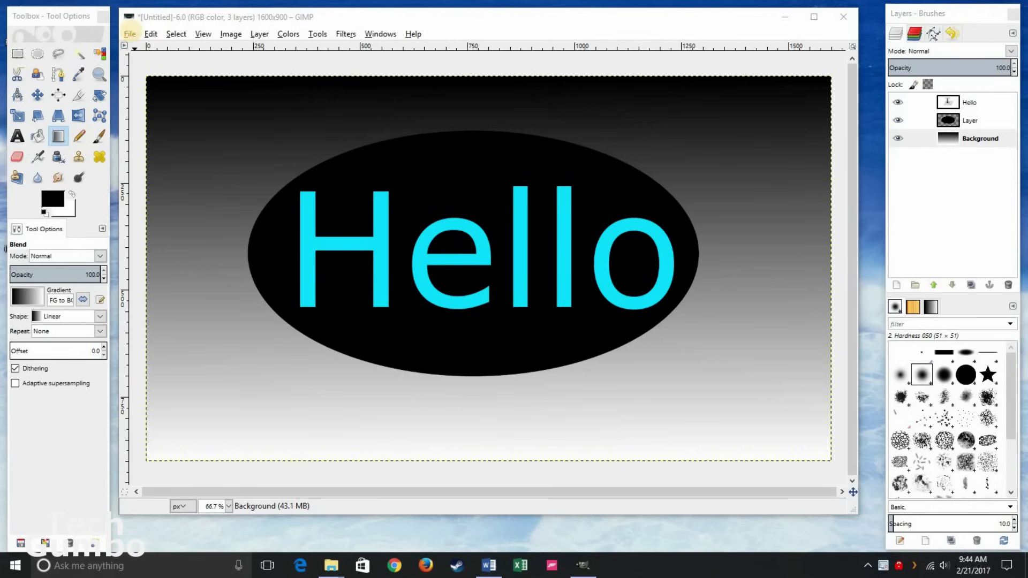
Open the File menu to reach Export As.
click(131, 32)
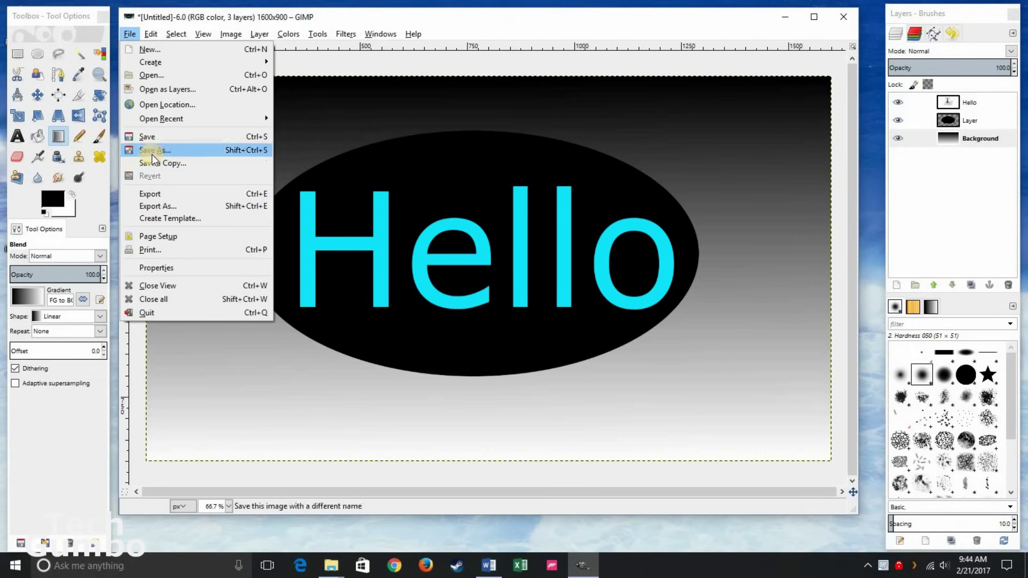
In Export Image, choose Desktop > Images and rename the file from Untitled to hello.
click(156, 207)
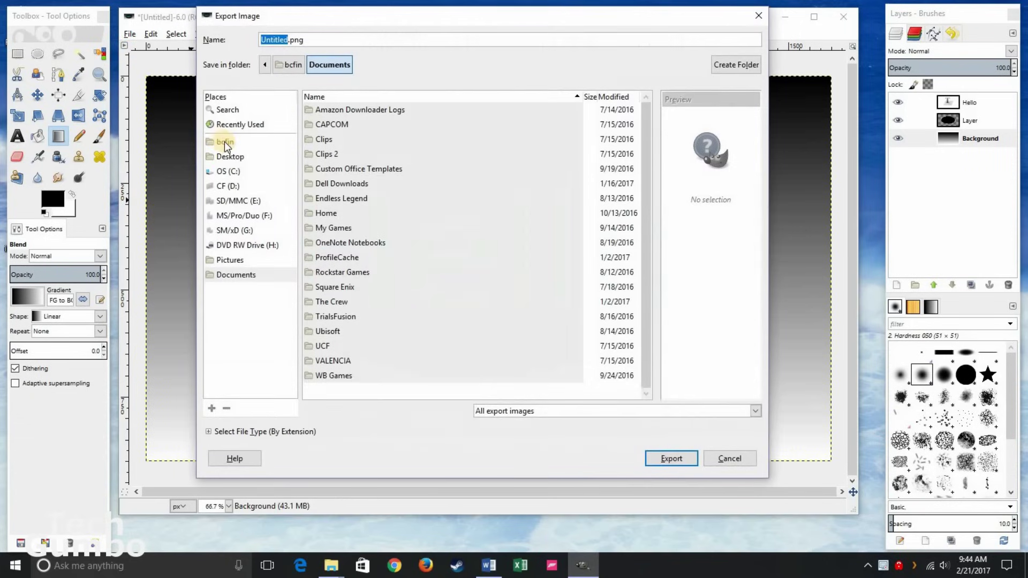
click(231, 155)
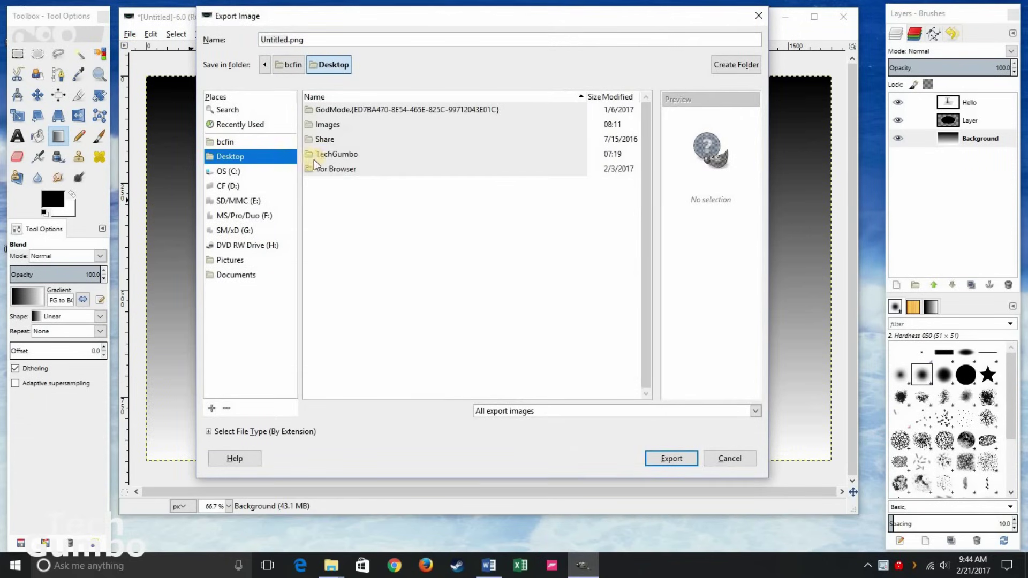
double_click(328, 127)
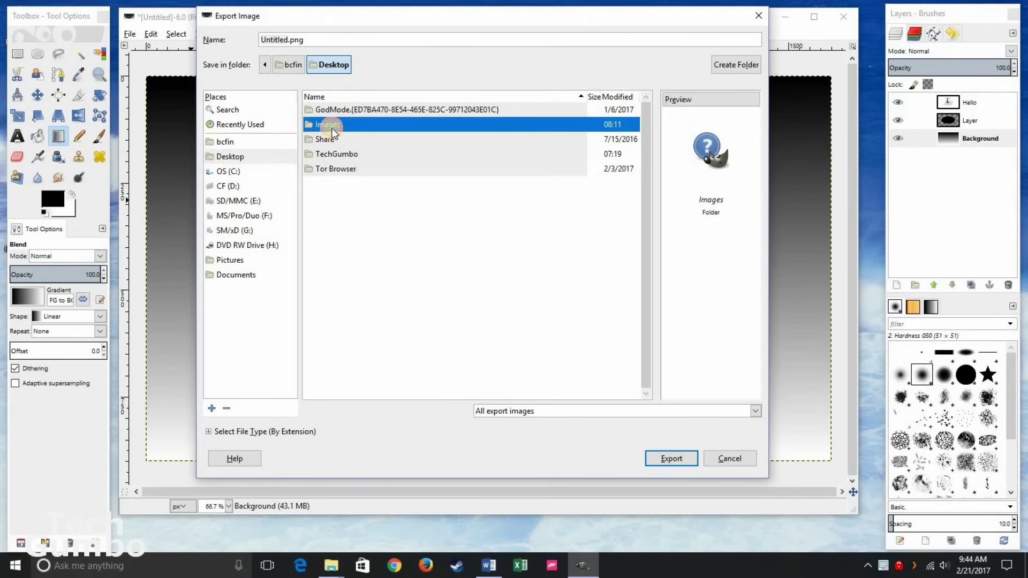
click(289, 40)
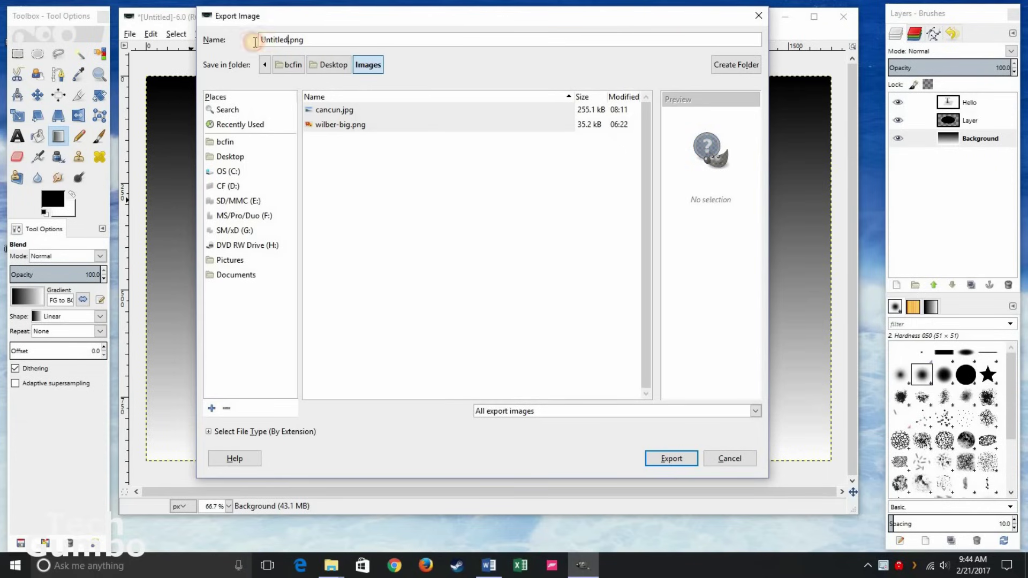
drag(255, 42, 247, 52)
text(hello)
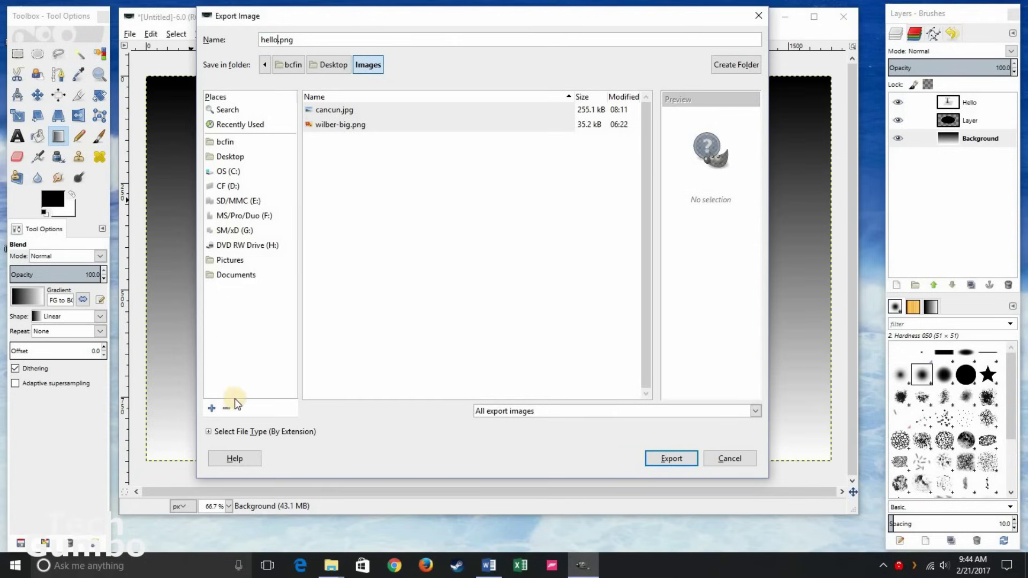
Expand Select File Type and browse the list of export formats.
click(208, 431)
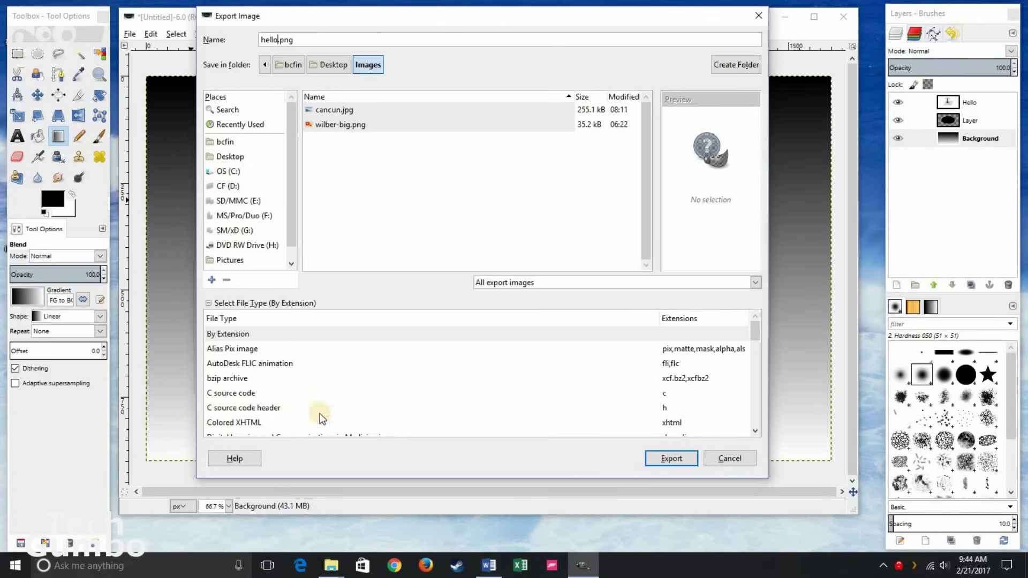
scroll(465, 400, down, 5)
scroll(468, 400, down, 3)
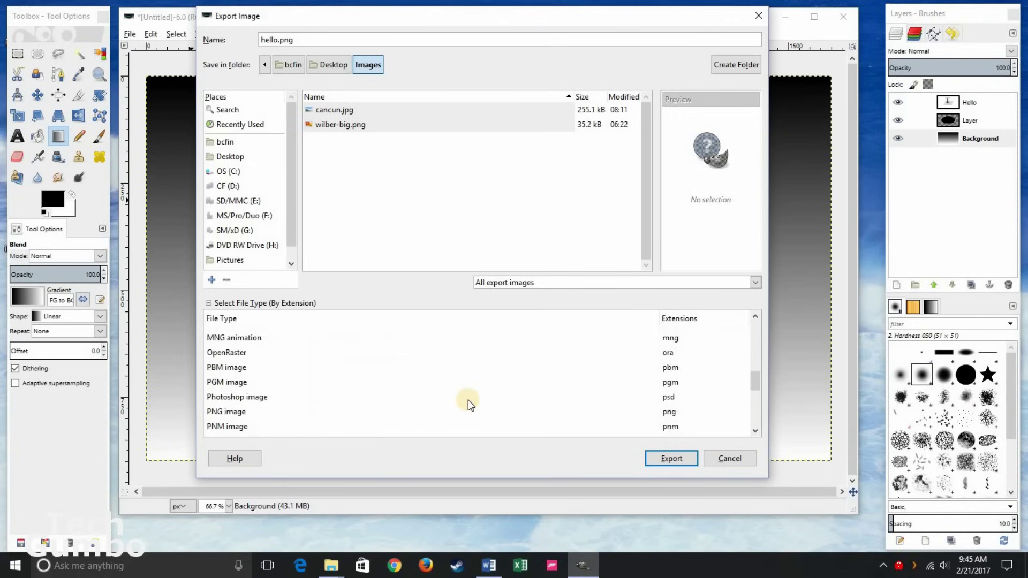
scroll(468, 400, up, 3)
scroll(468, 400, down, 1)
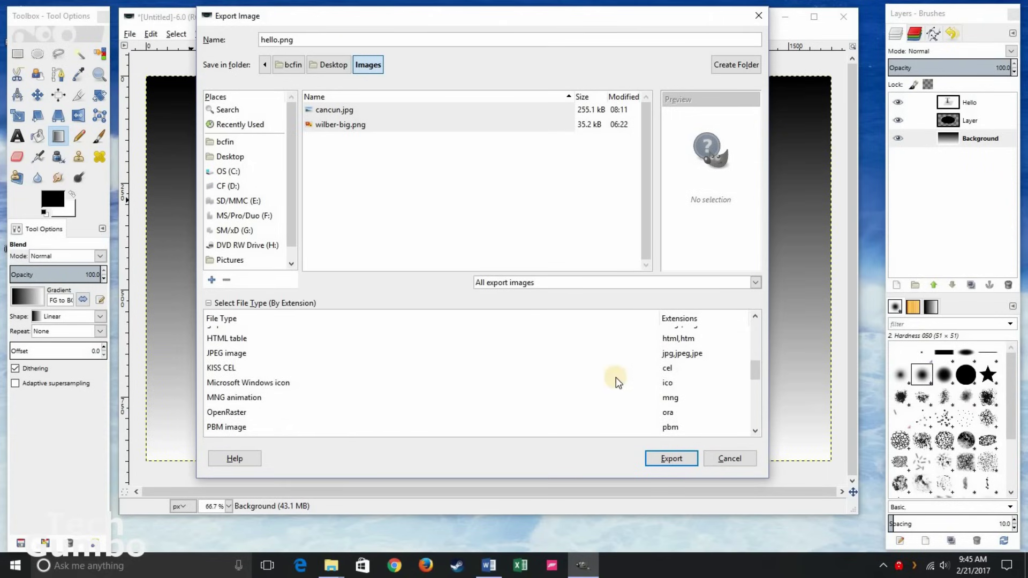
scroll(649, 379, down, 3)
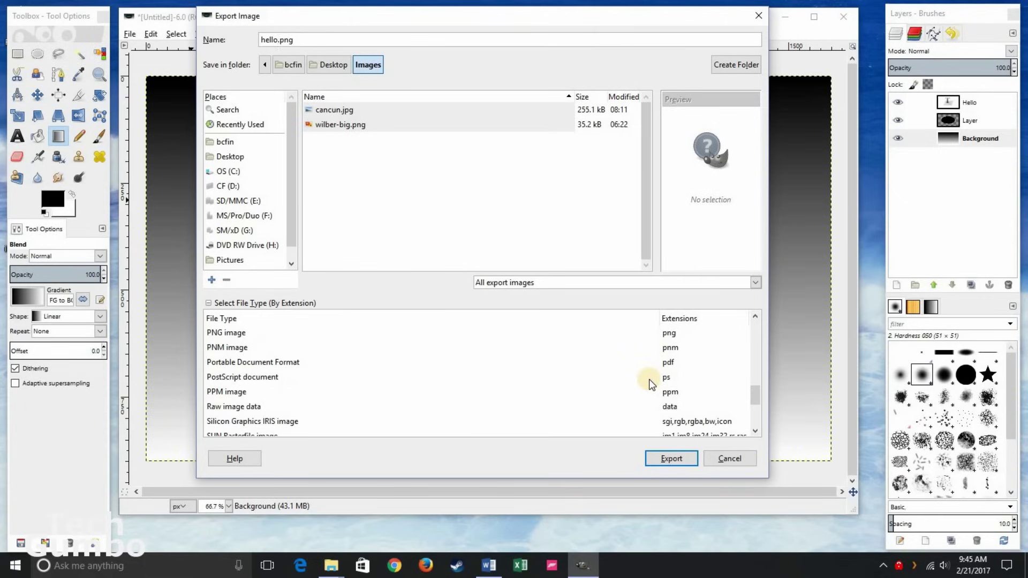
scroll(649, 379, down, 3)
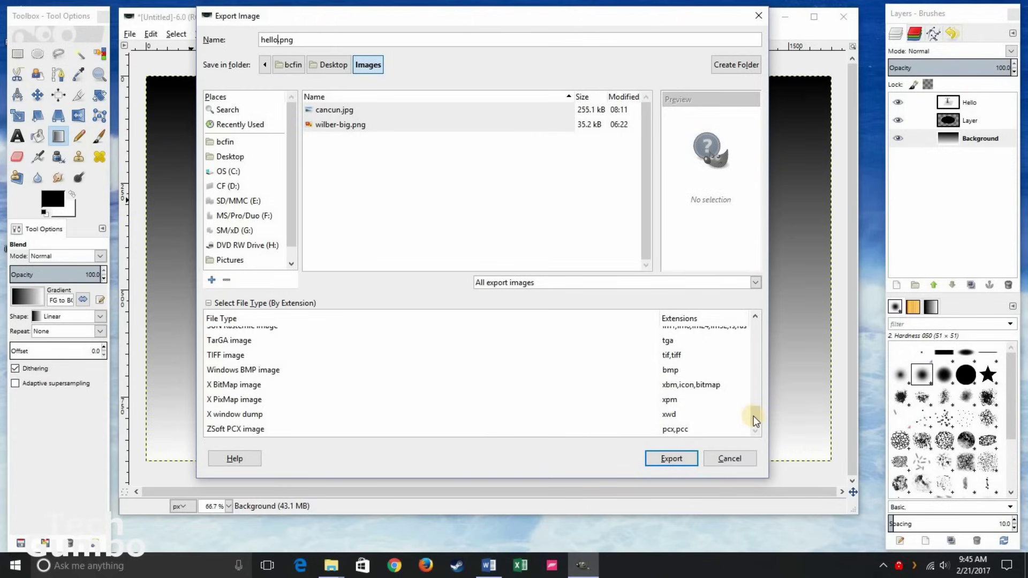
Export hello.png, accepting the default options in the PNG dialog.
click(670, 460)
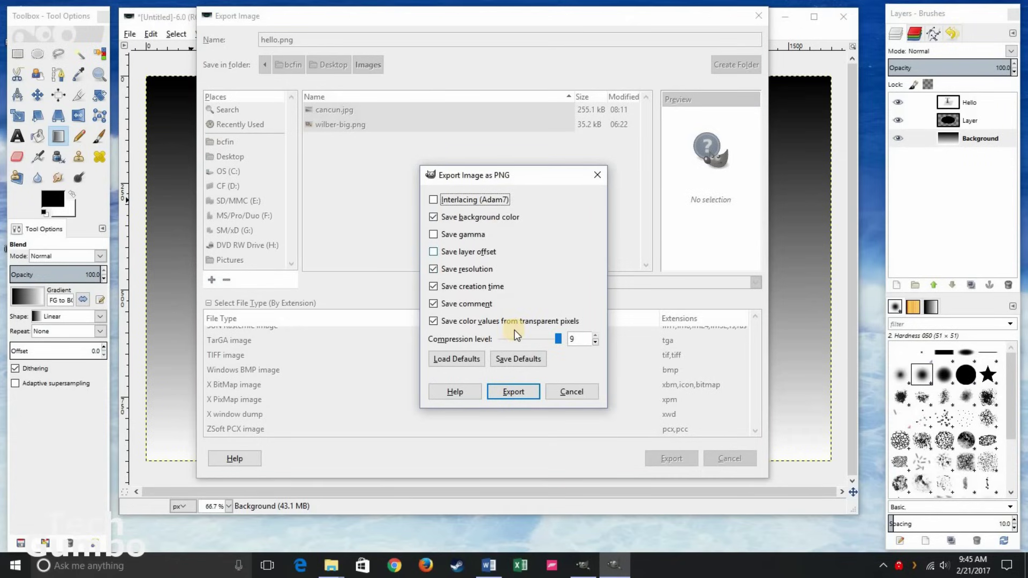
click(519, 393)
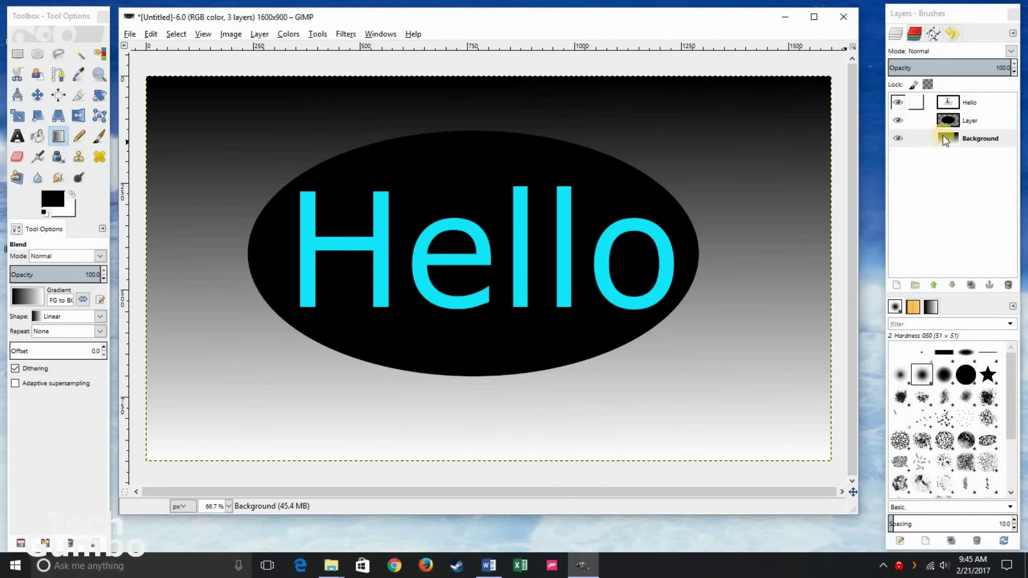
Save the project as hello.xcf into Desktop > Images via Save As.
click(130, 34)
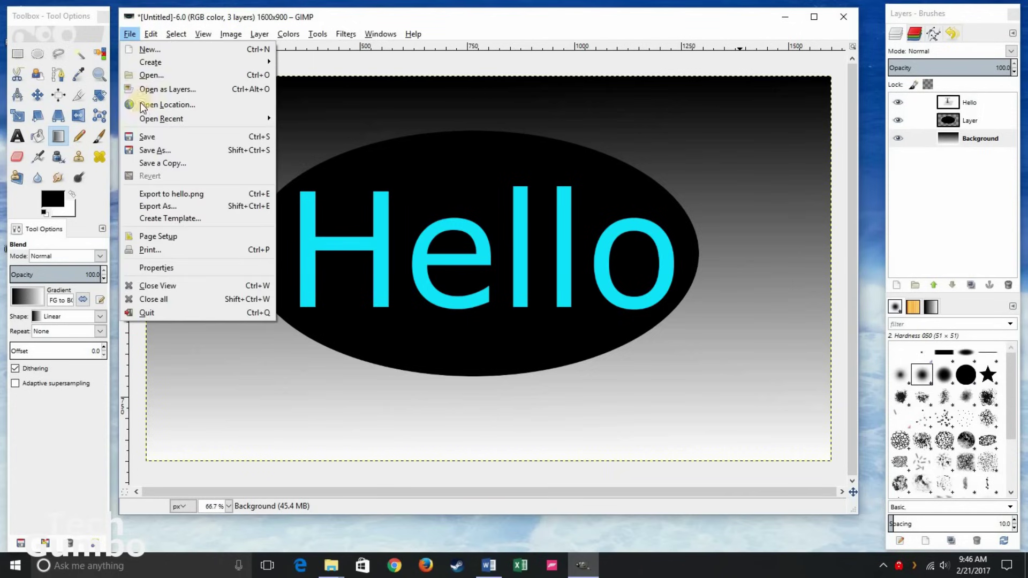
click(145, 152)
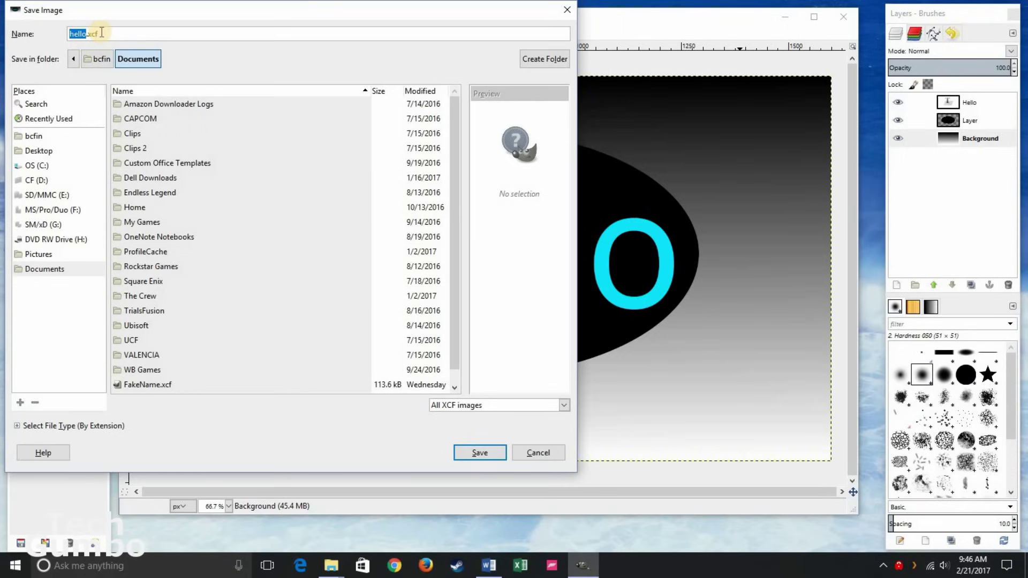
click(41, 150)
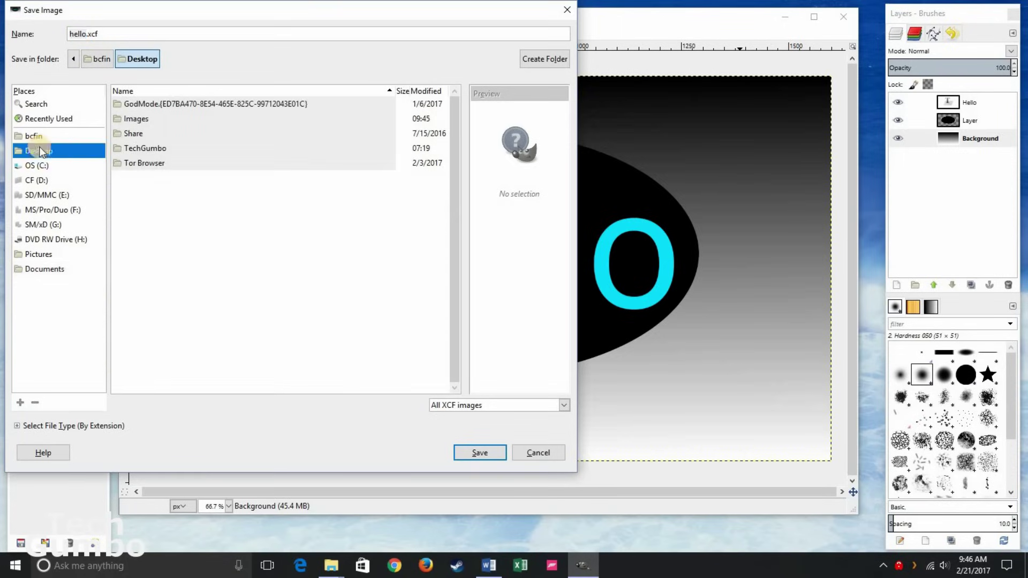
double_click(145, 118)
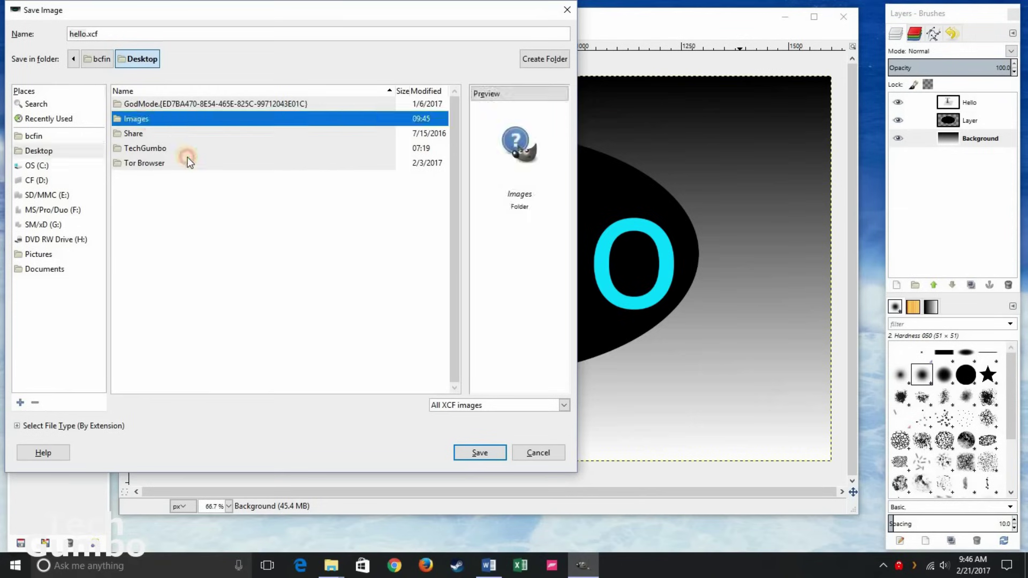
click(479, 453)
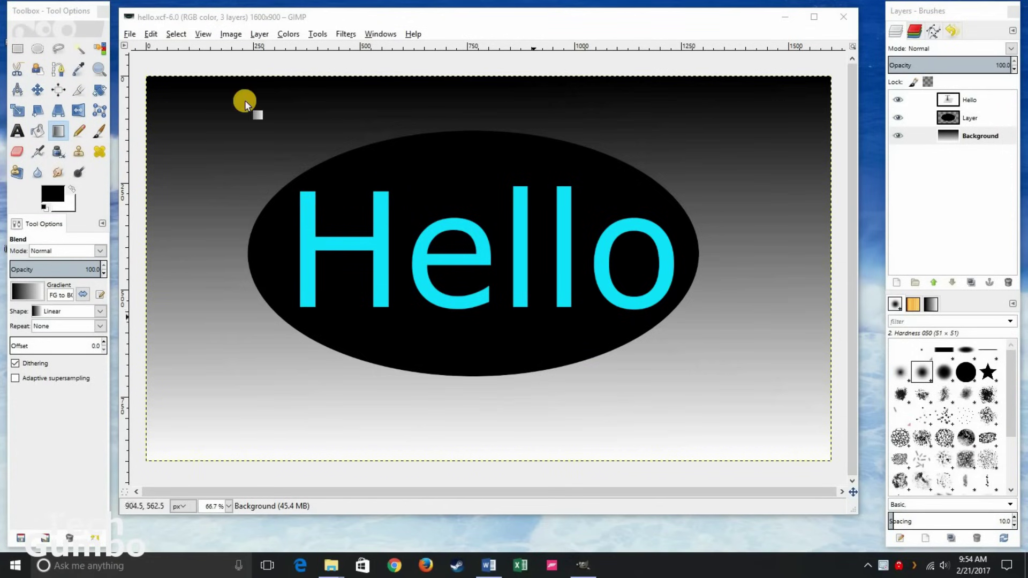
Open wilber-big.png from the Images folder.
click(130, 35)
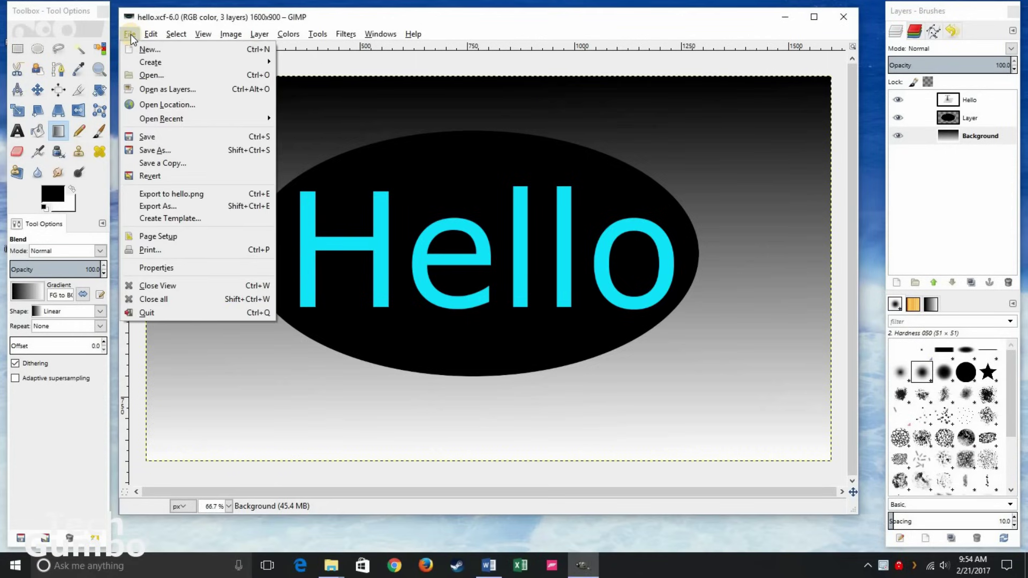
click(147, 75)
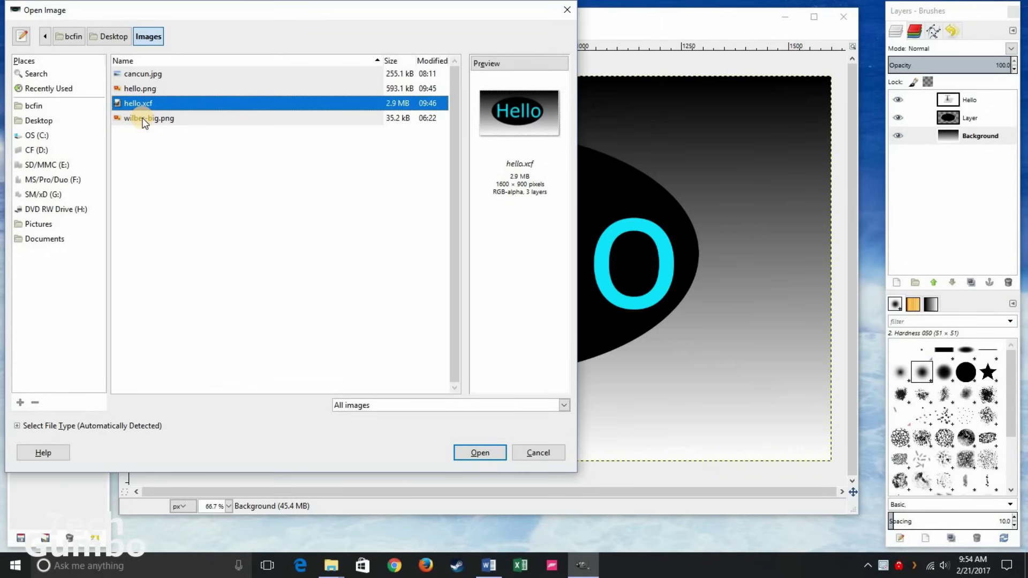
click(145, 119)
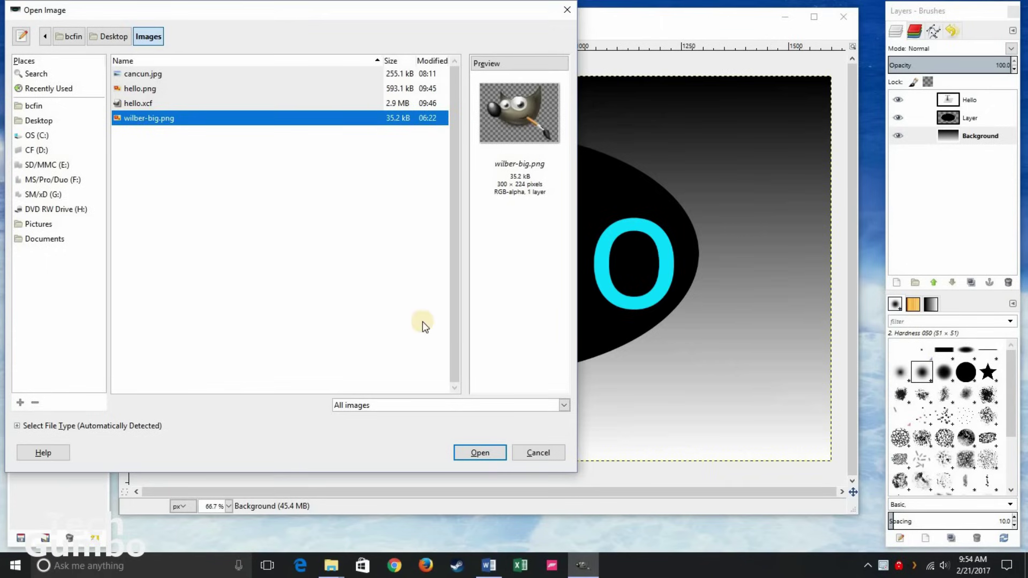
click(479, 453)
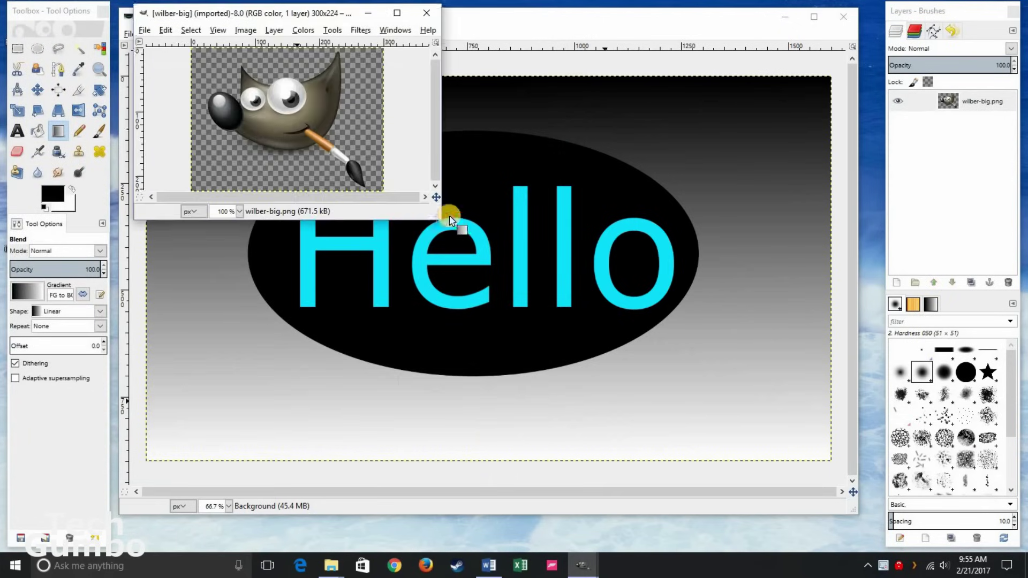
Enlarge the Wilber image window and set its zoom to 200%.
drag(432, 218, 484, 315)
click(239, 308)
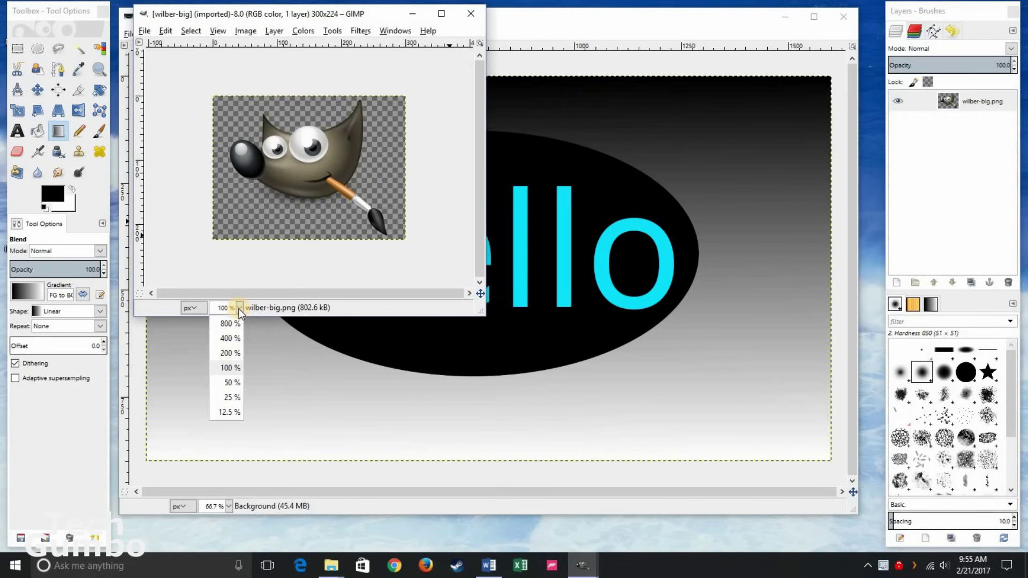
click(234, 354)
drag(484, 315, 663, 523)
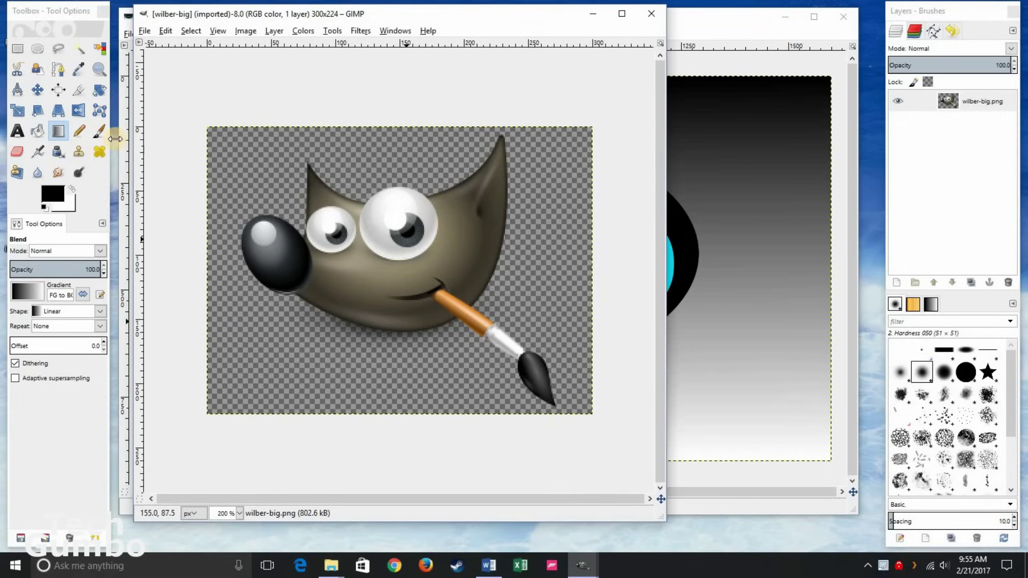
Scale the Wilber layer to 180×134 pixels with width and height chained.
click(18, 111)
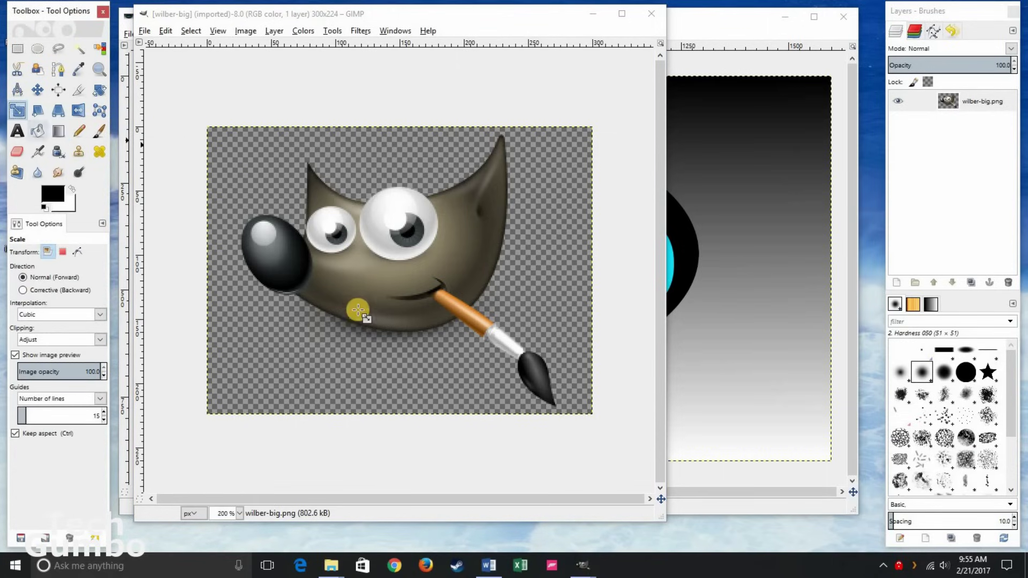
click(385, 288)
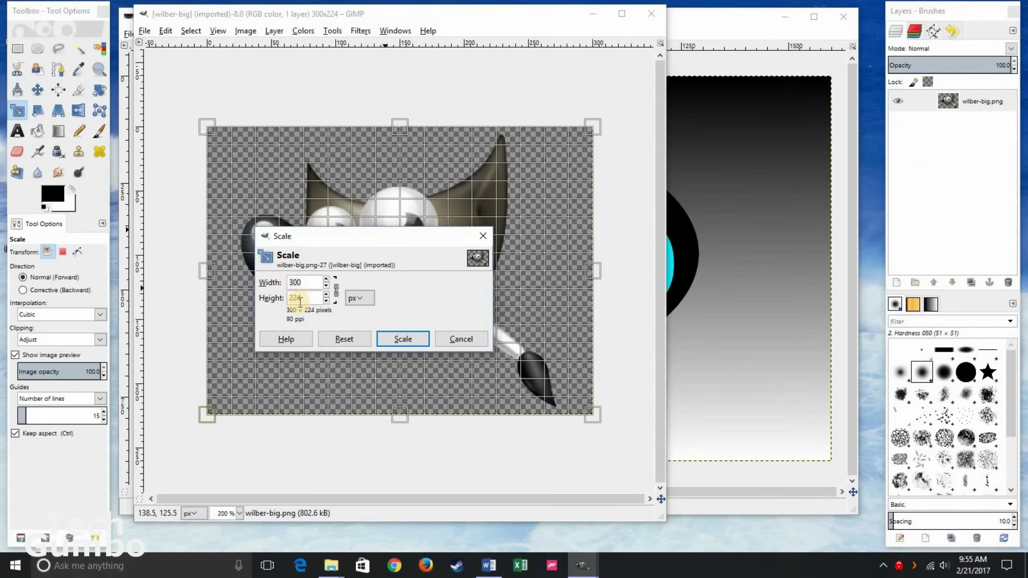
click(336, 292)
click(326, 287)
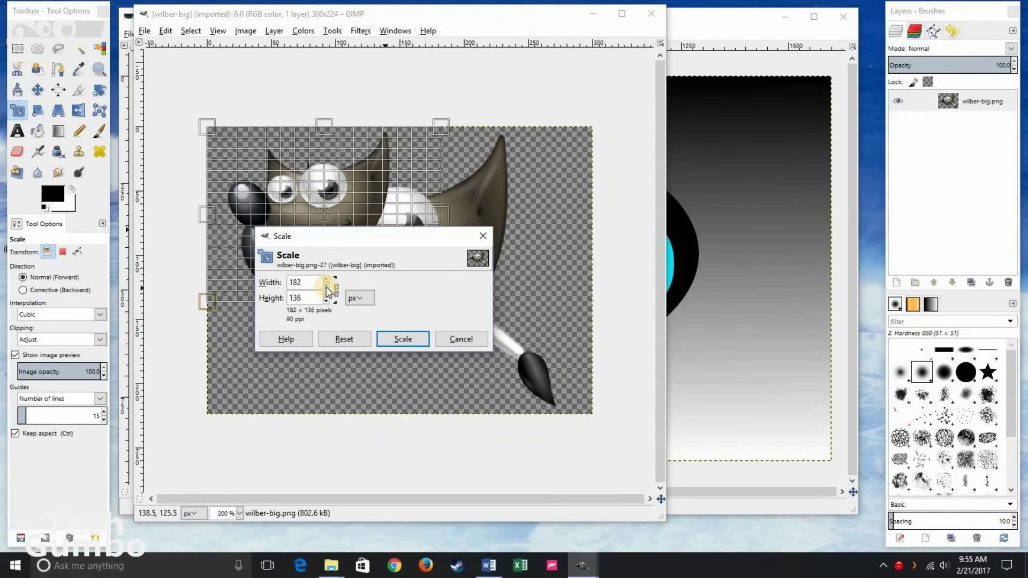
click(326, 287)
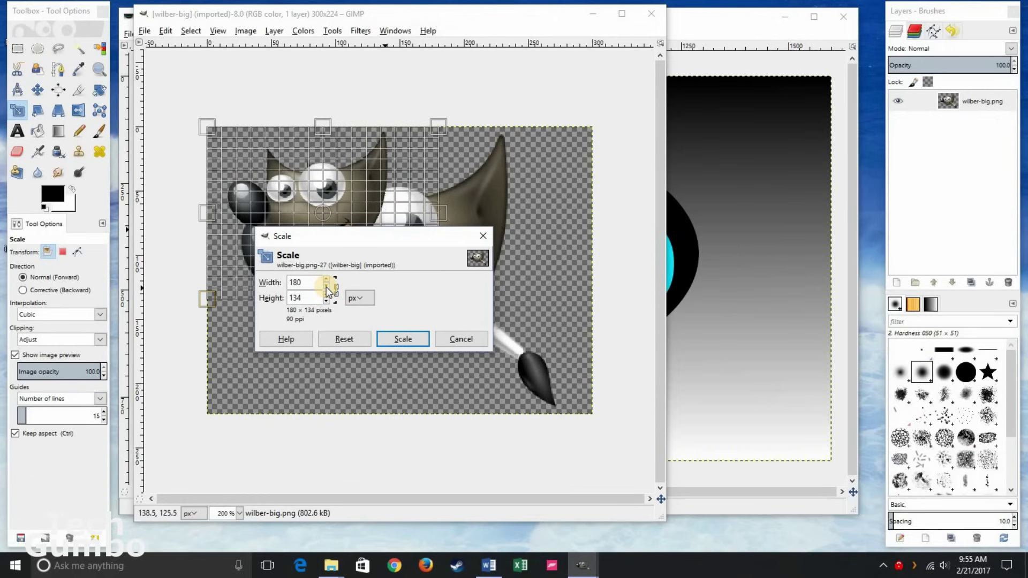
click(403, 340)
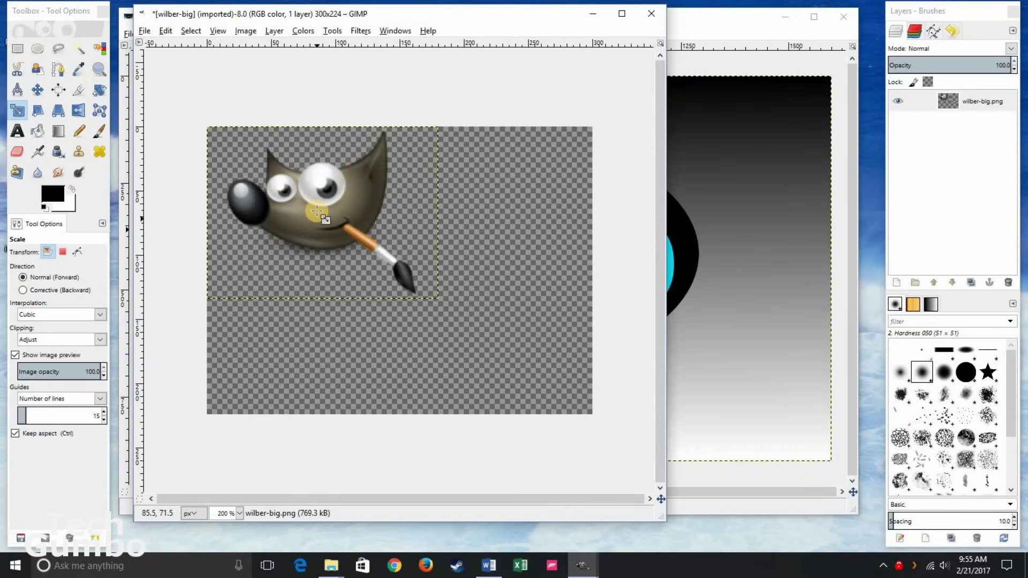
Scale the Wilber layer up to 382×284 pixels, past the 300×224 canvas edges.
click(317, 219)
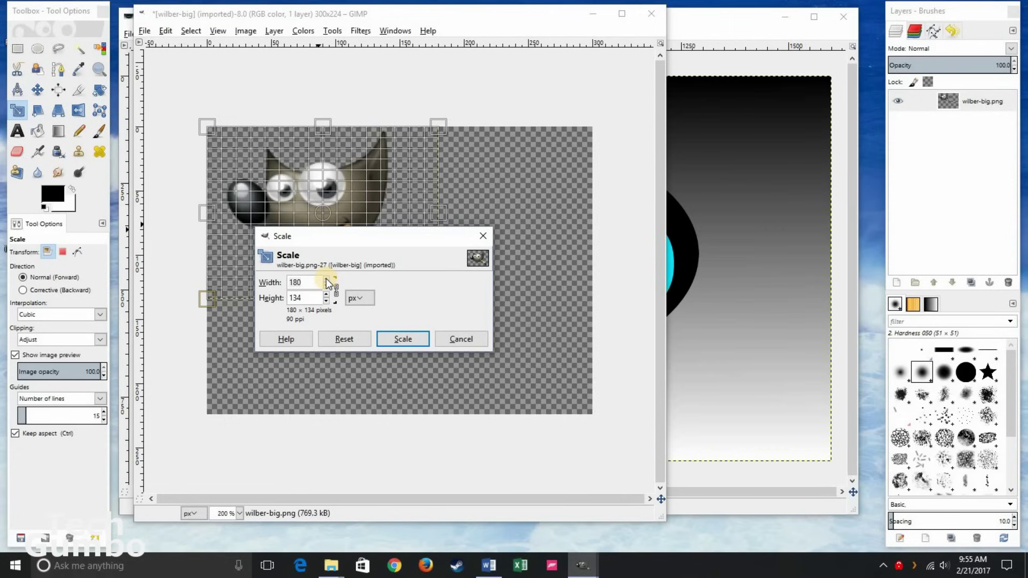
drag(326, 279, 327, 279)
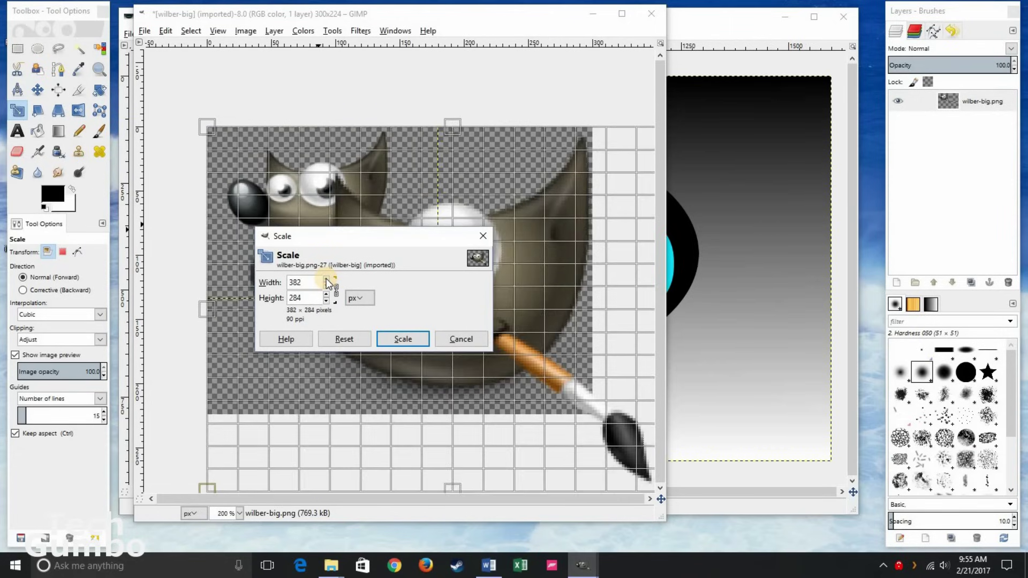
click(399, 339)
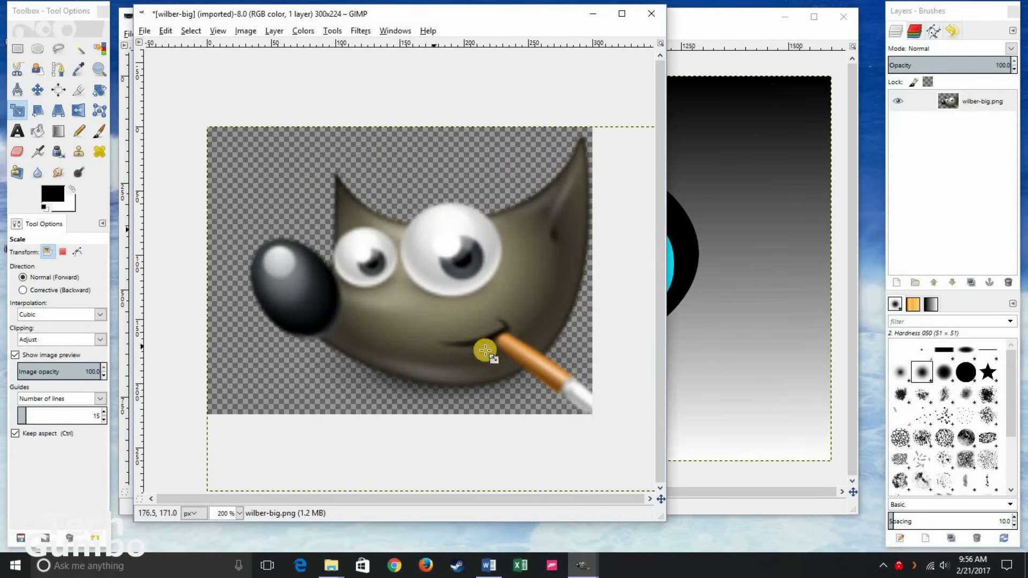